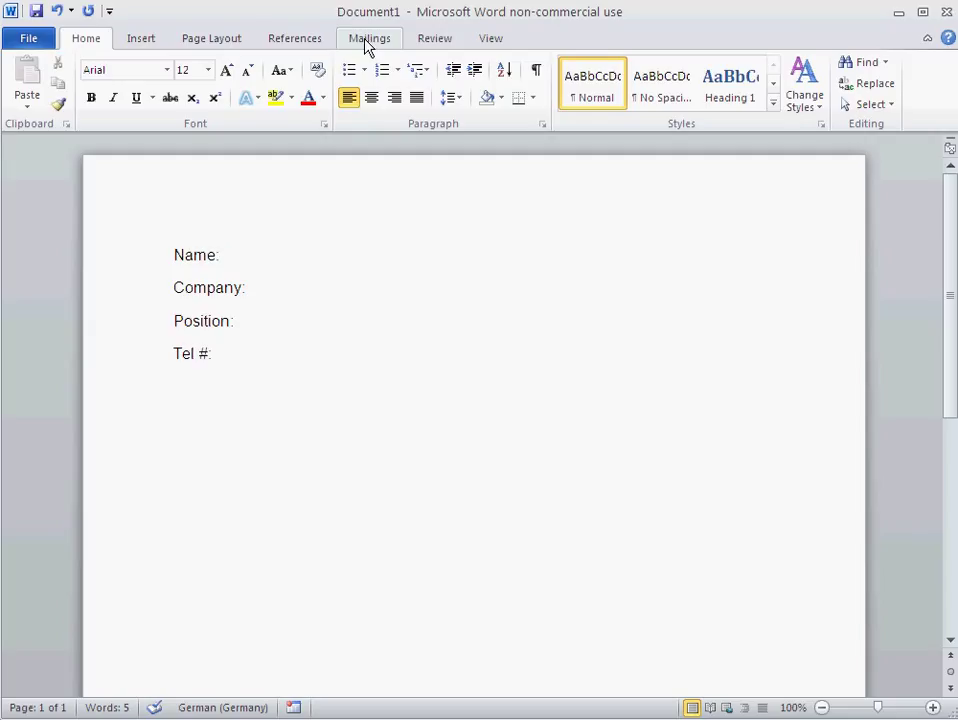
Set the contact template up as a Letters mail merge from the Mailings tab.
left_click(368, 40)
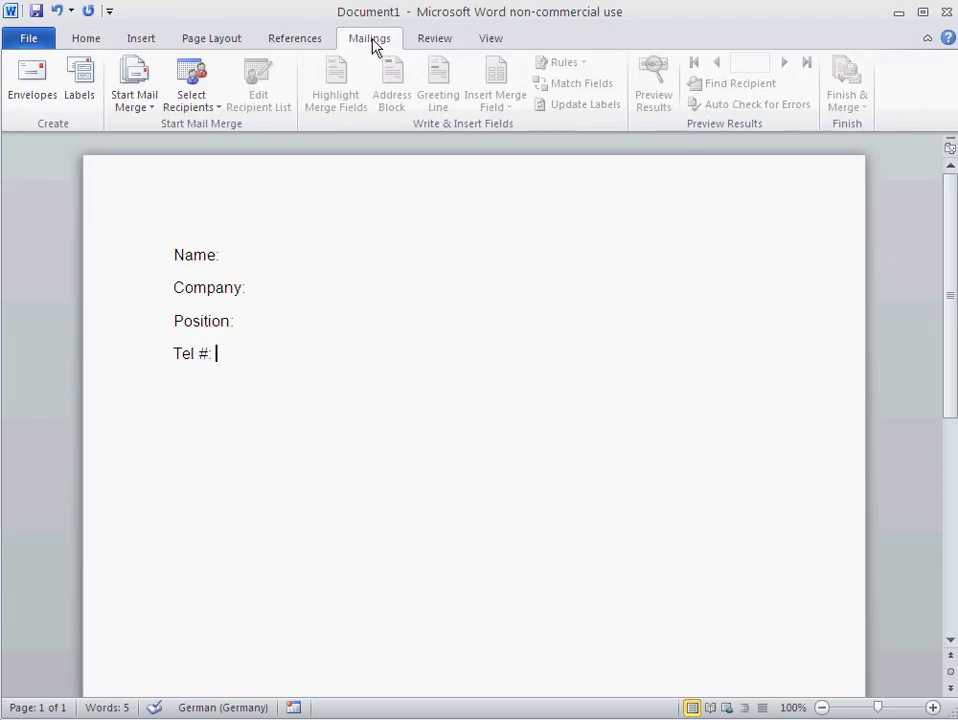
left_click(152, 110)
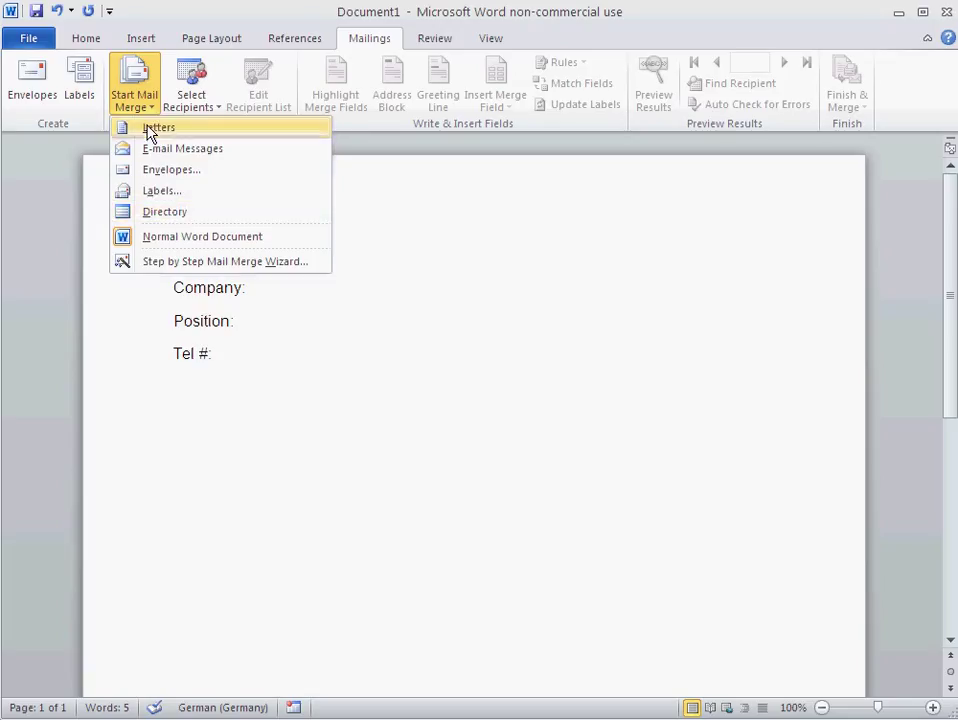
left_click(150, 133)
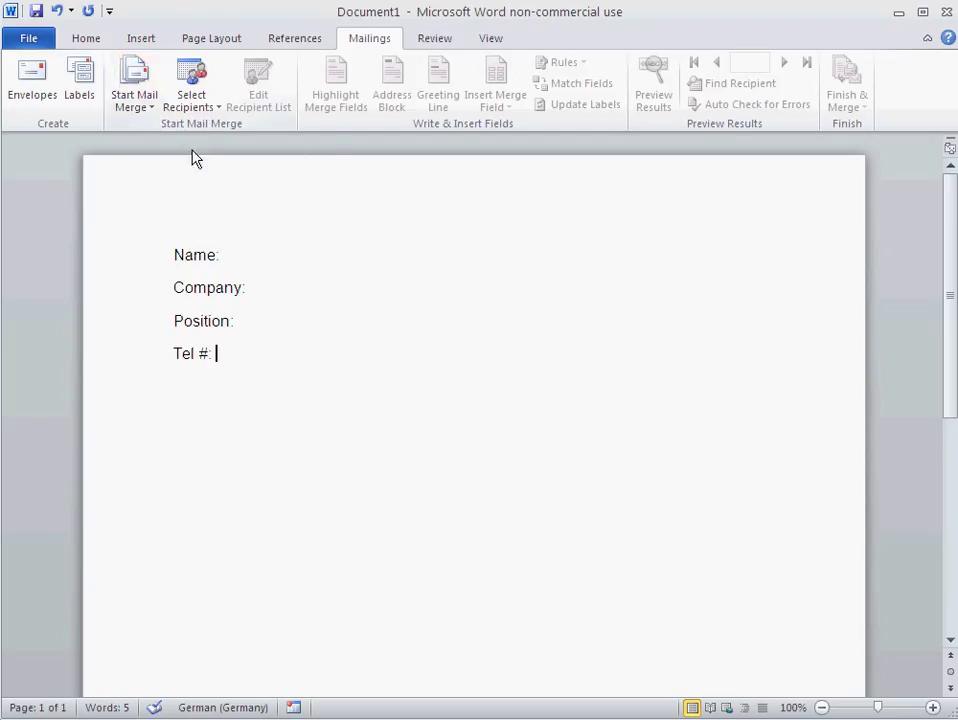
Keep Letters as the merge type and use the Contacts workbook's contacts$ sheet as recipients.
left_click(143, 100)
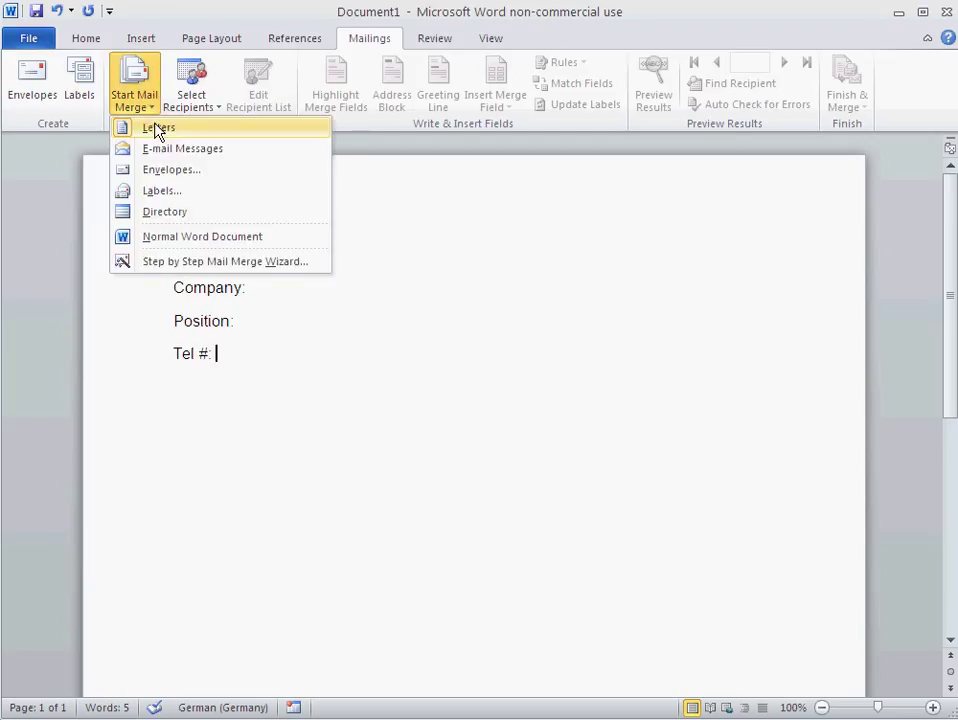
left_click(155, 129)
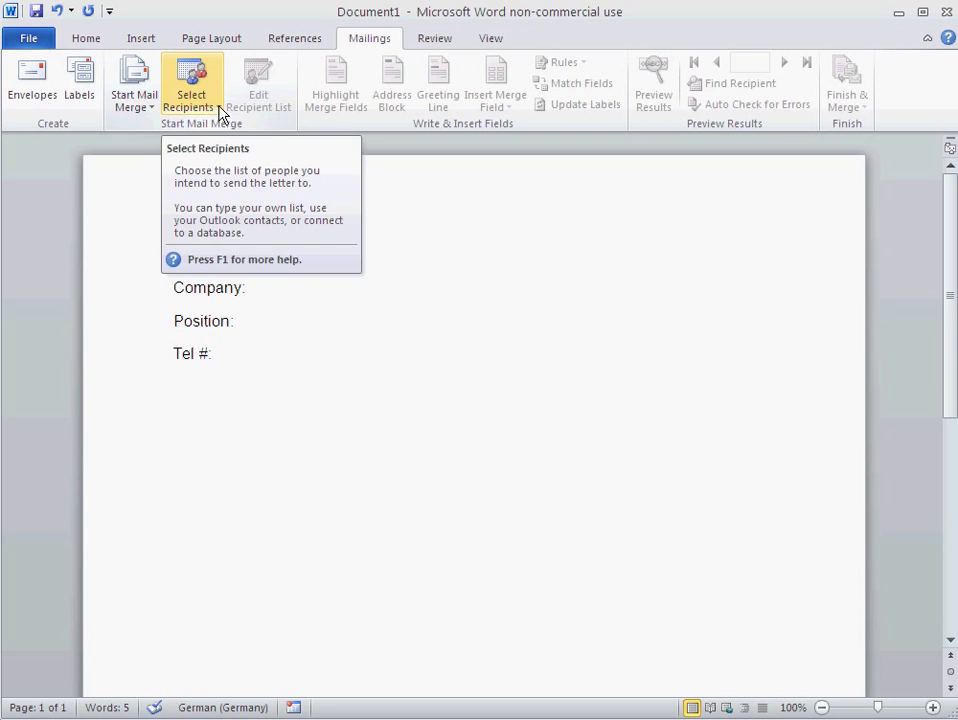
left_click(215, 110)
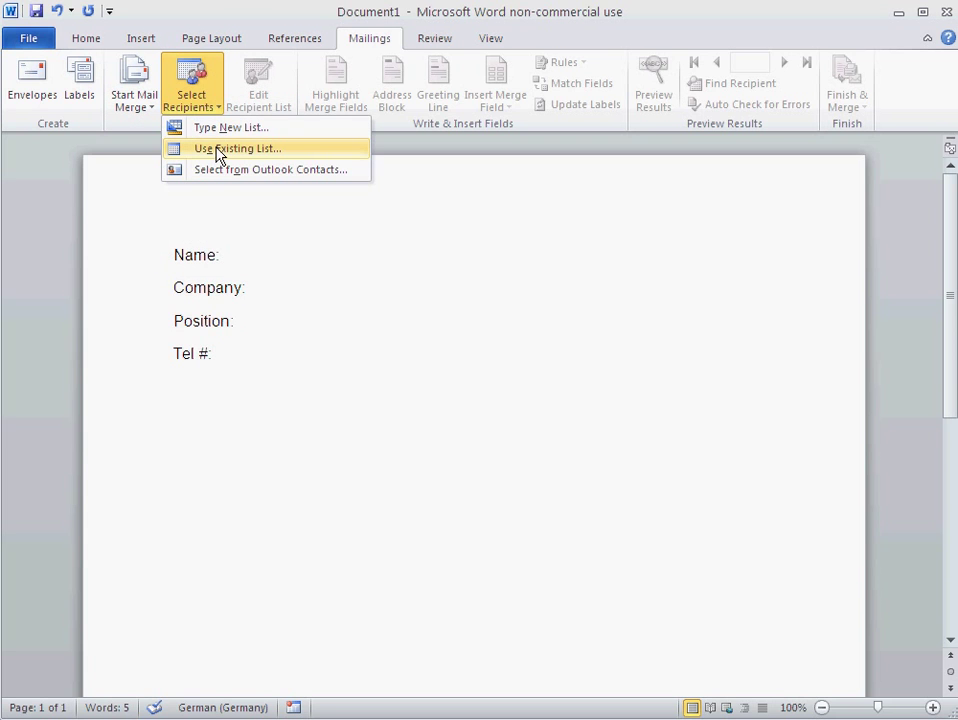
left_click(218, 150)
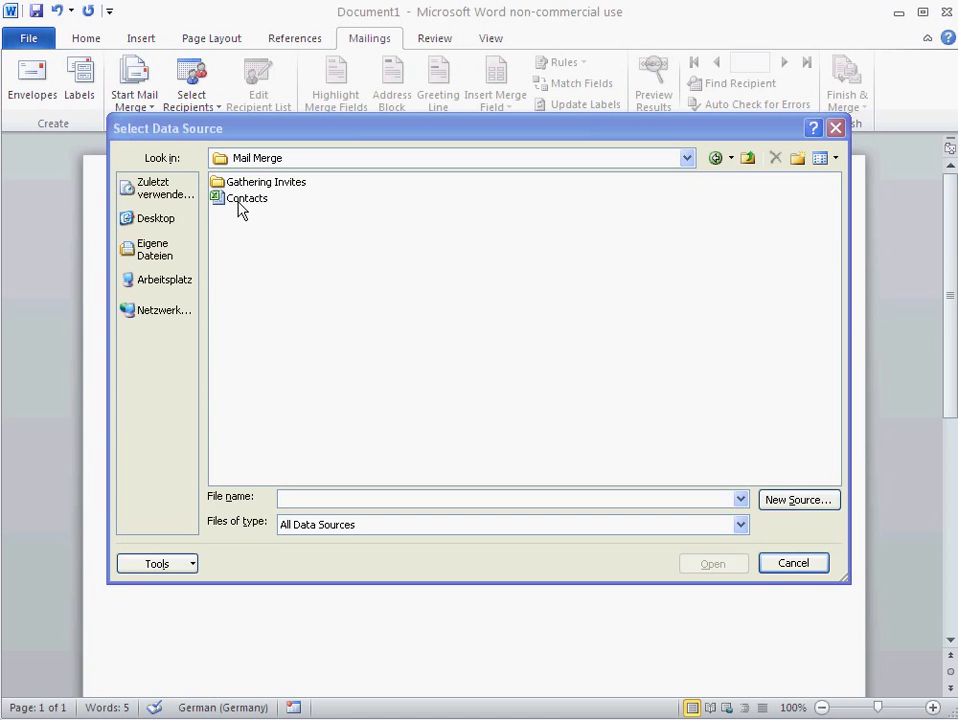
left_click(233, 200)
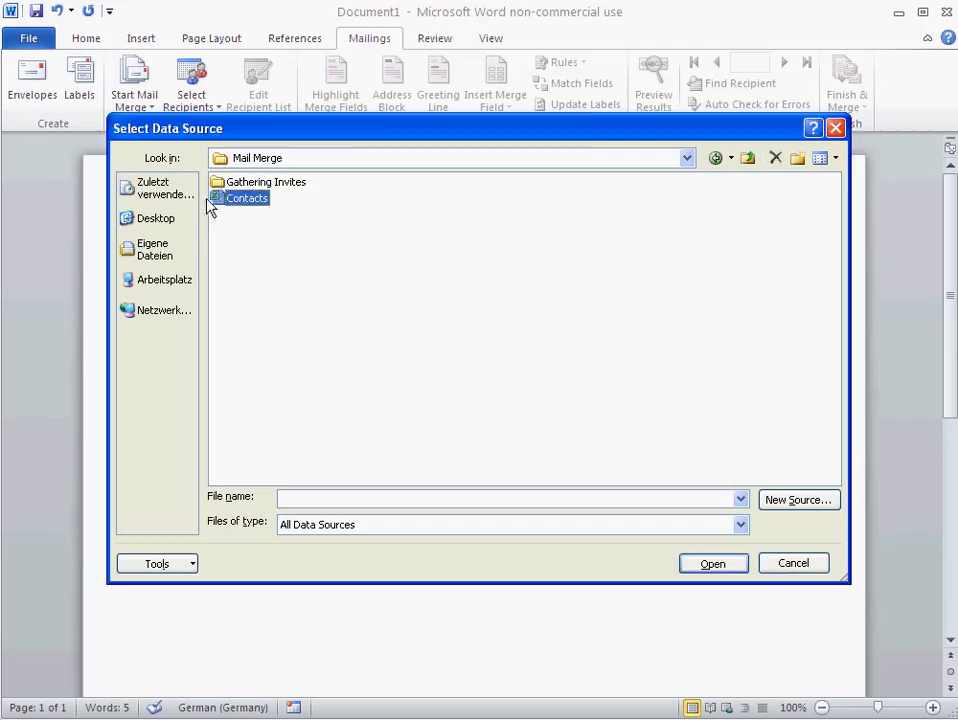
double_click(220, 200)
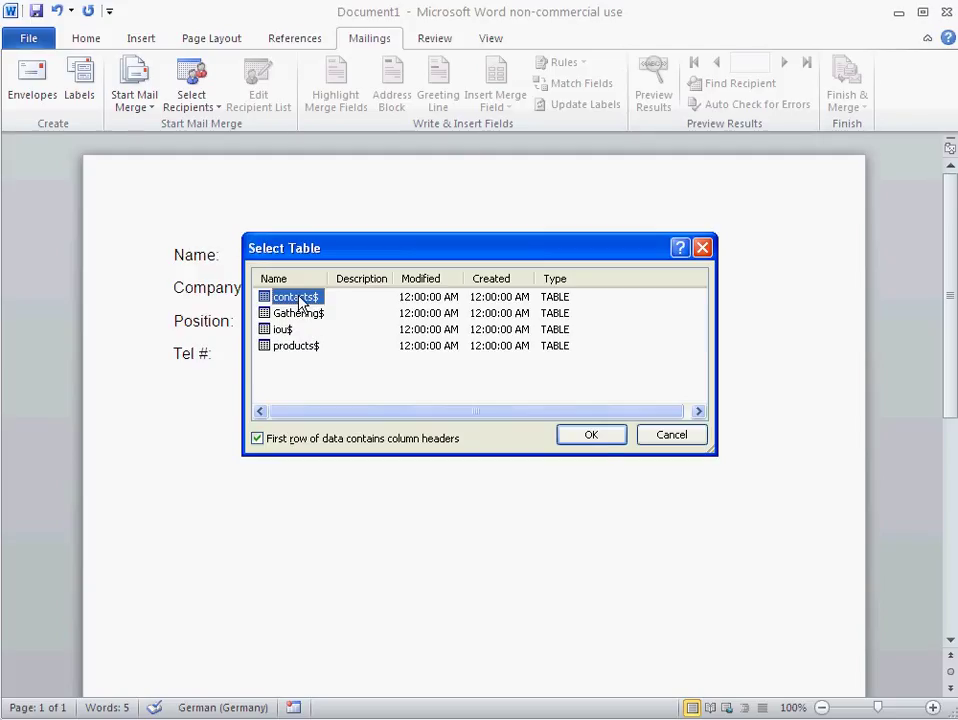
left_click(599, 438)
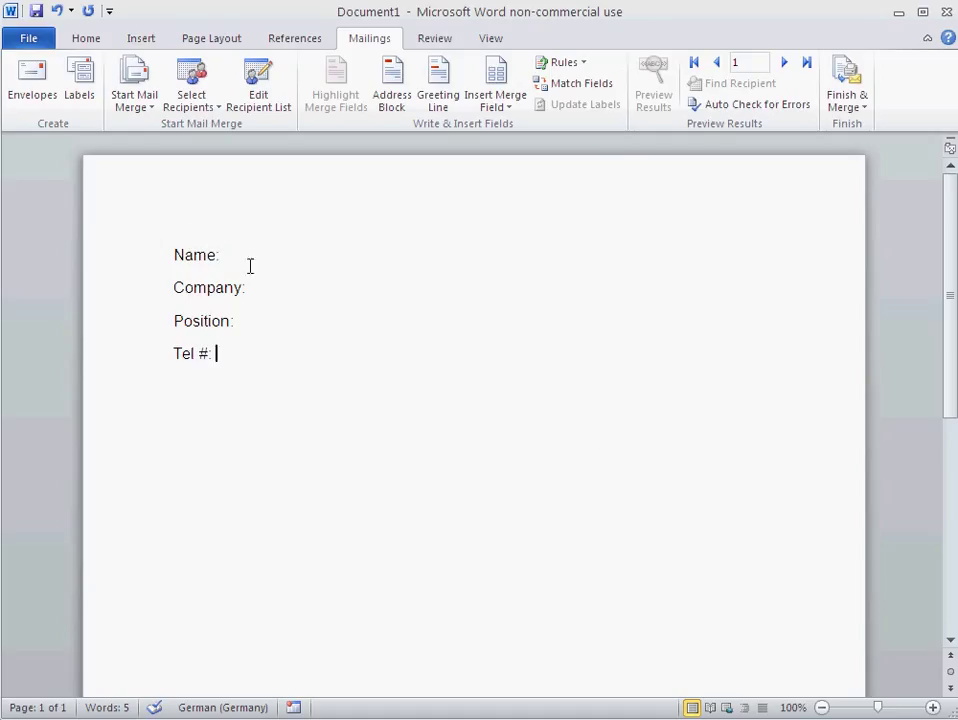
Insert «Name» «Surname» after Name: and «Company» after Company:.
left_click(238, 257)
left_click(510, 112)
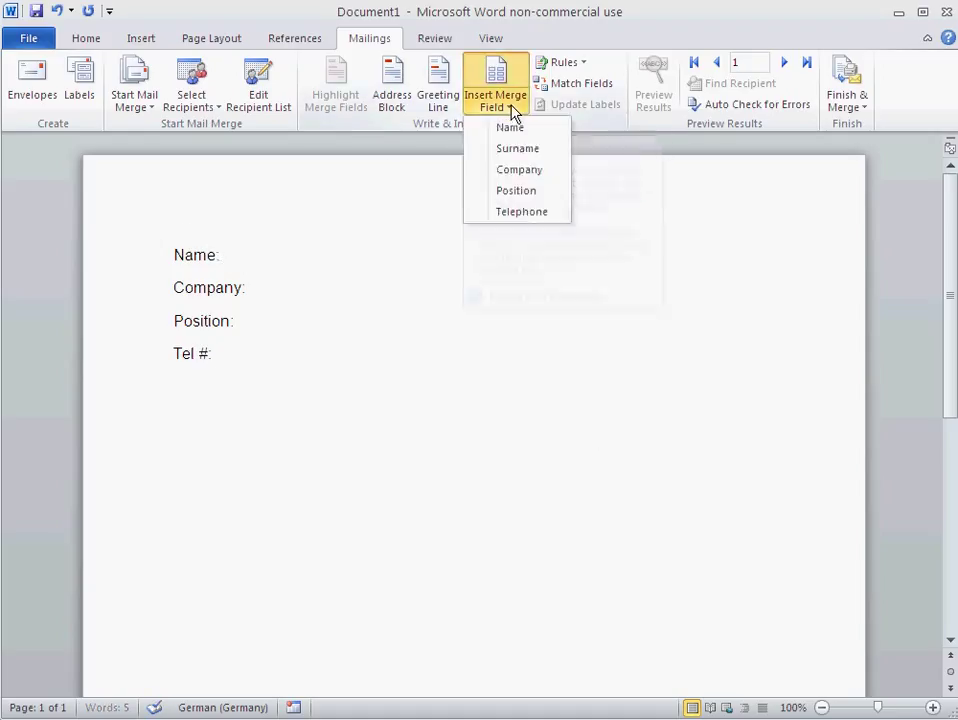
left_click(512, 128)
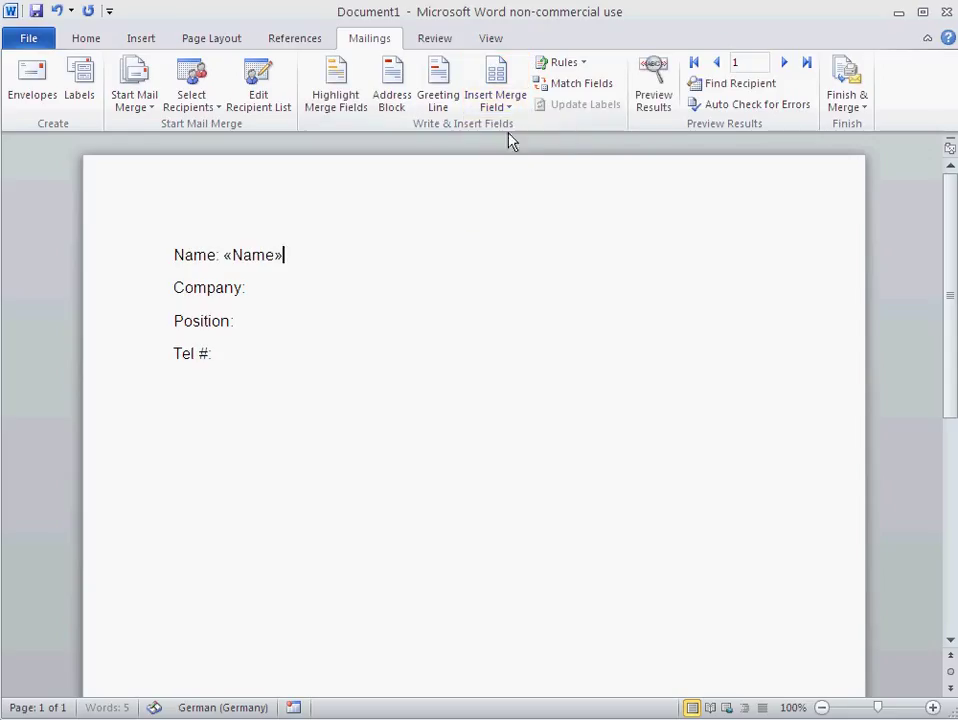
left_click(510, 114)
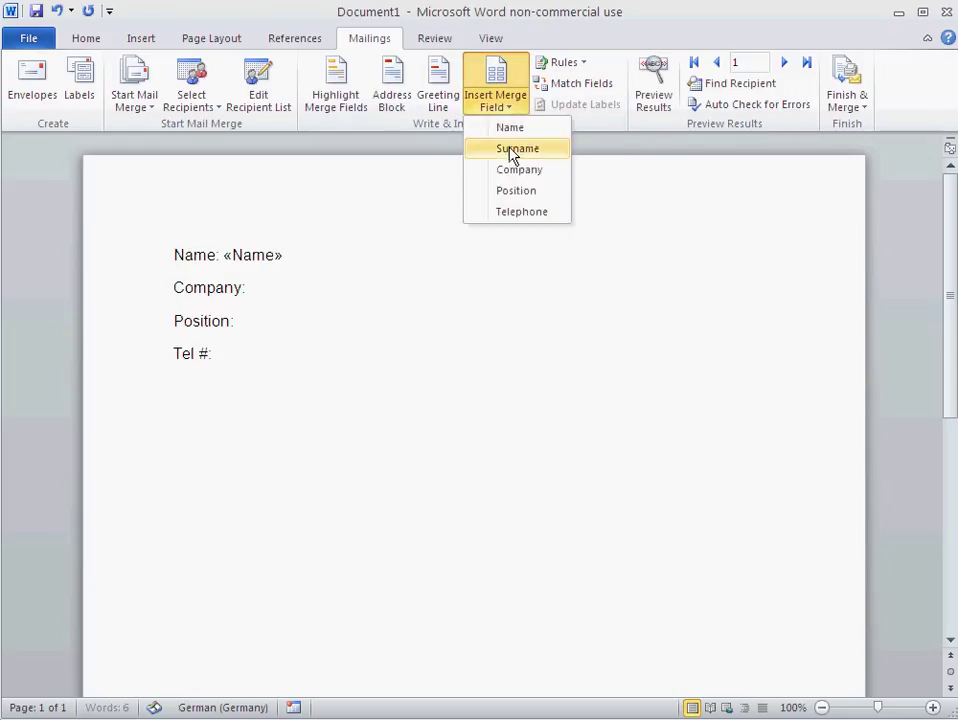
left_click(513, 156)
left_click(291, 290)
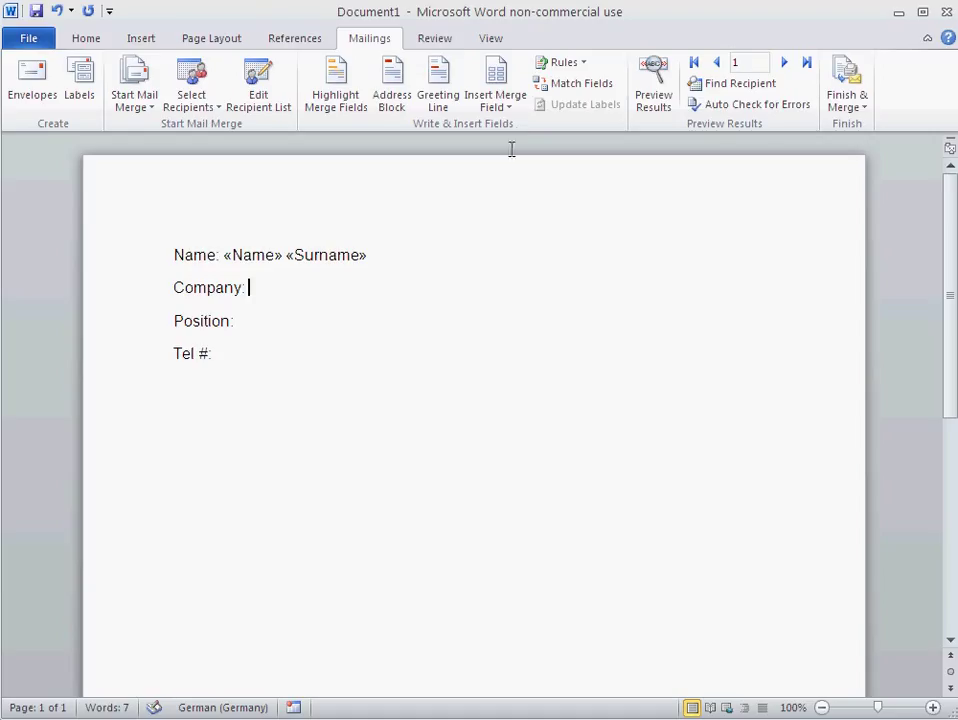
left_click(509, 107)
left_click(505, 170)
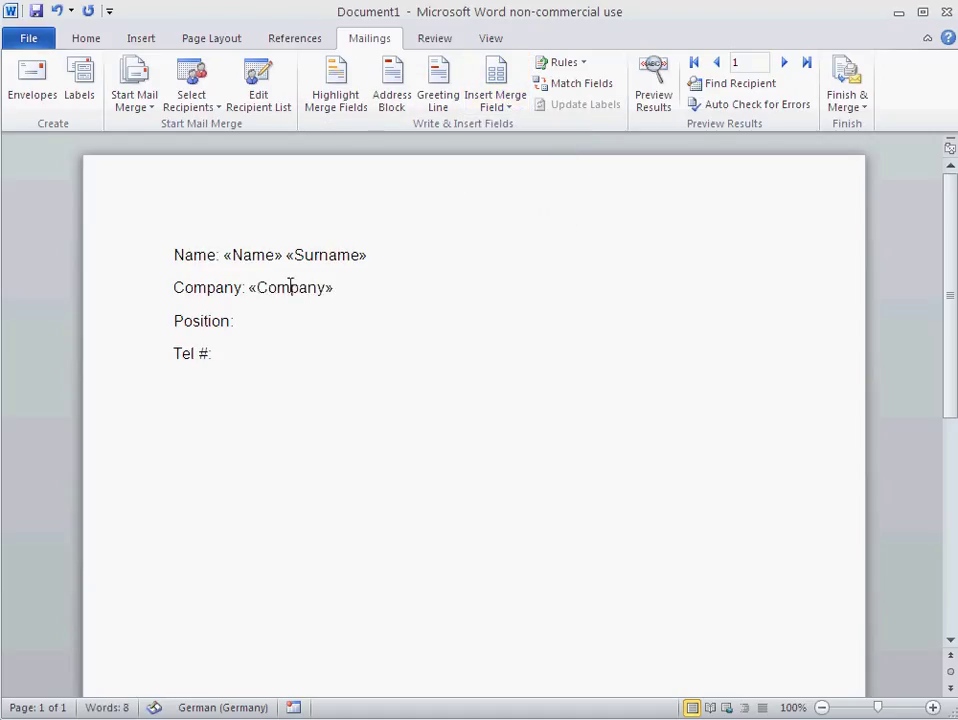
Insert «Position» after Position: and «Telephone» after Tel #:.
left_click(248, 321)
left_click(509, 108)
left_click(505, 191)
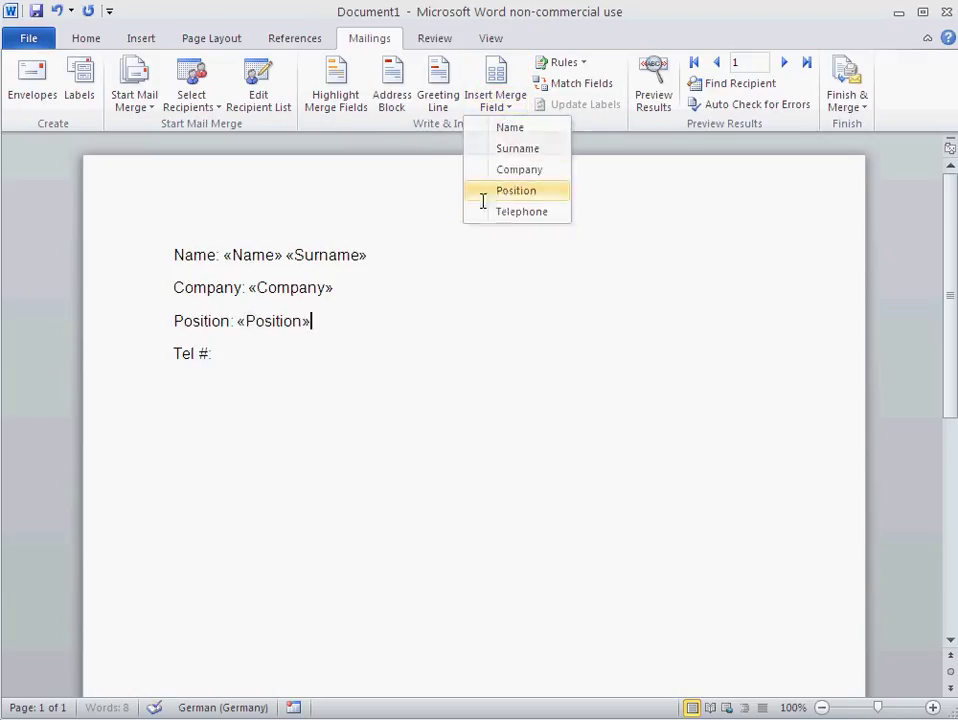
left_click(235, 356)
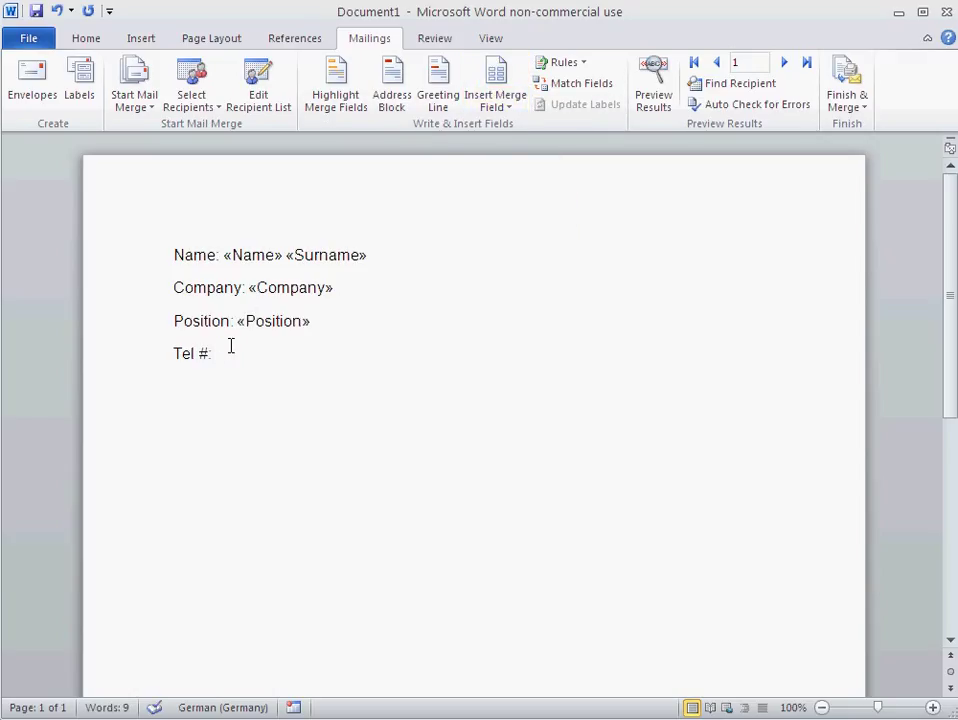
left_click(505, 112)
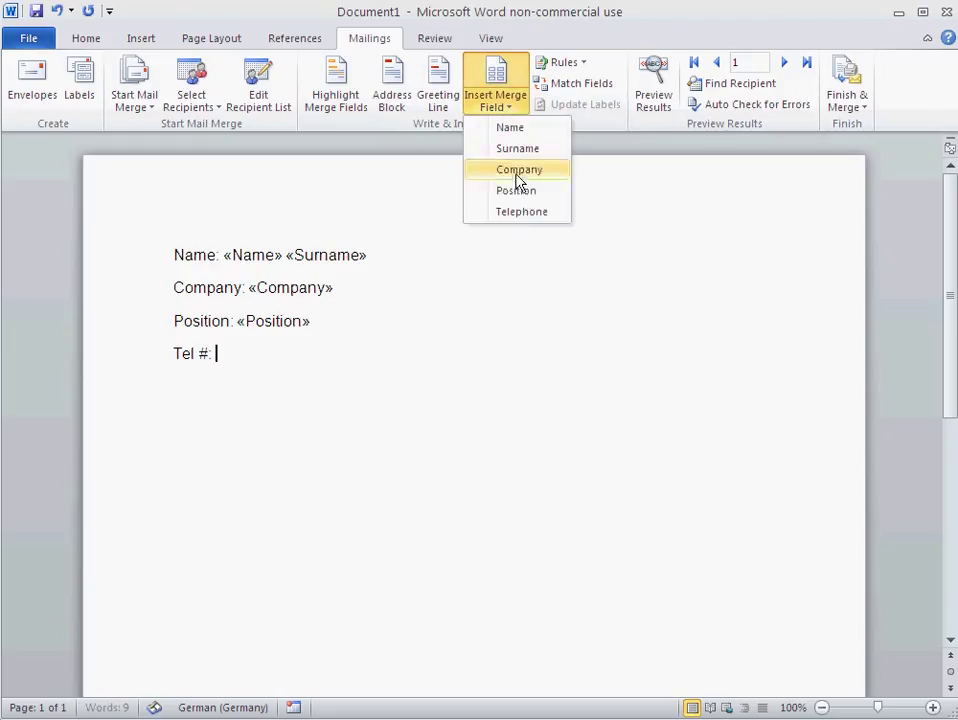
left_click(513, 213)
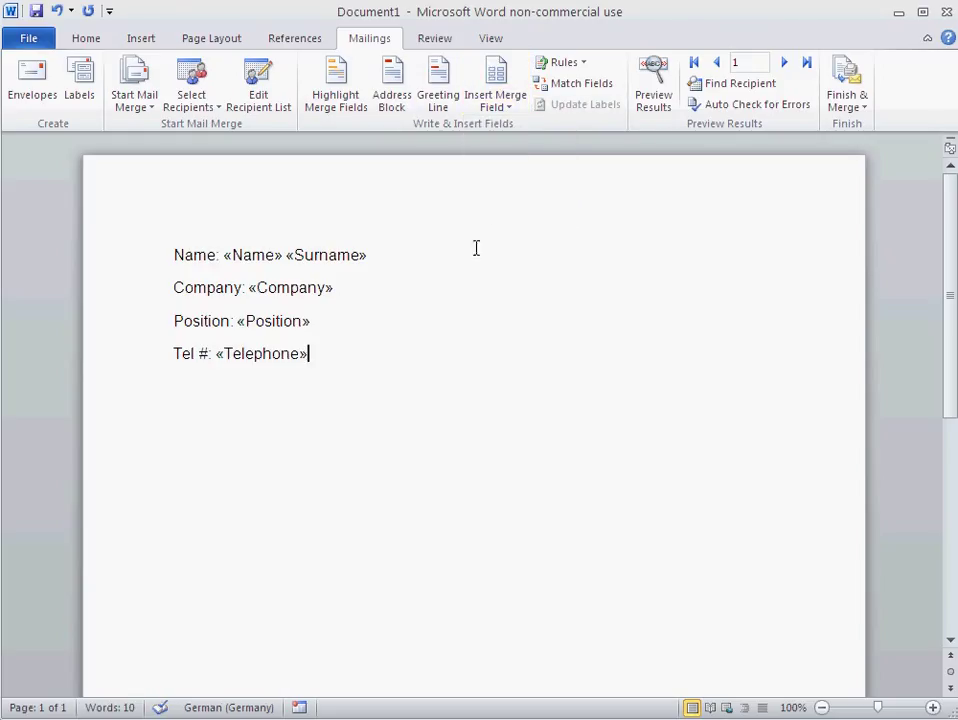
Preview the merged contact data, stepping forward to the third contact's record.
left_click(653, 89)
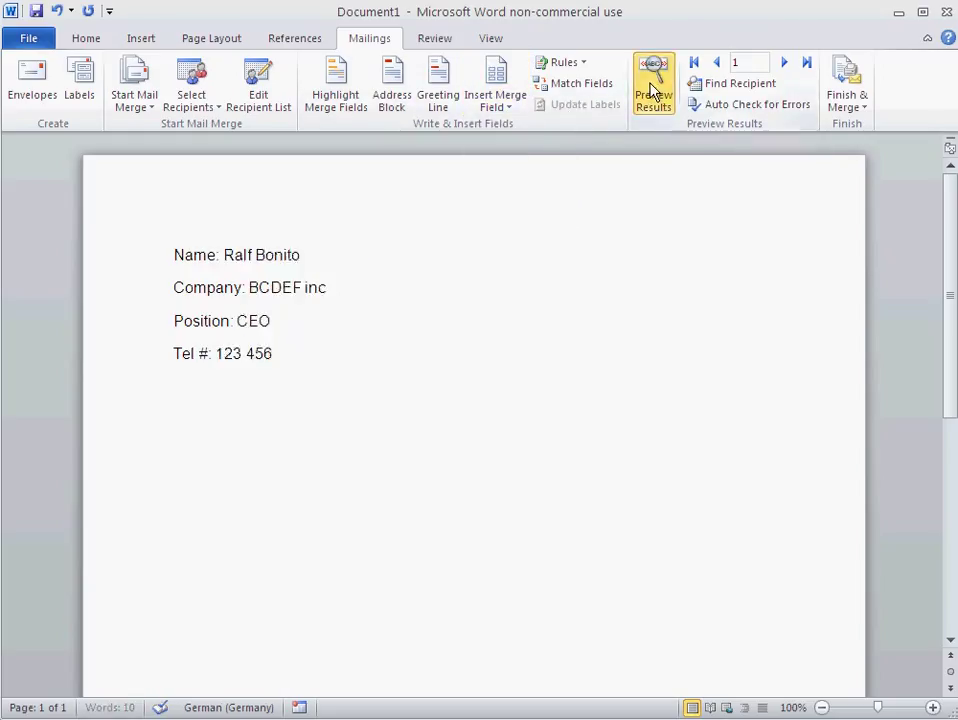
left_click(784, 62)
left_click(784, 63)
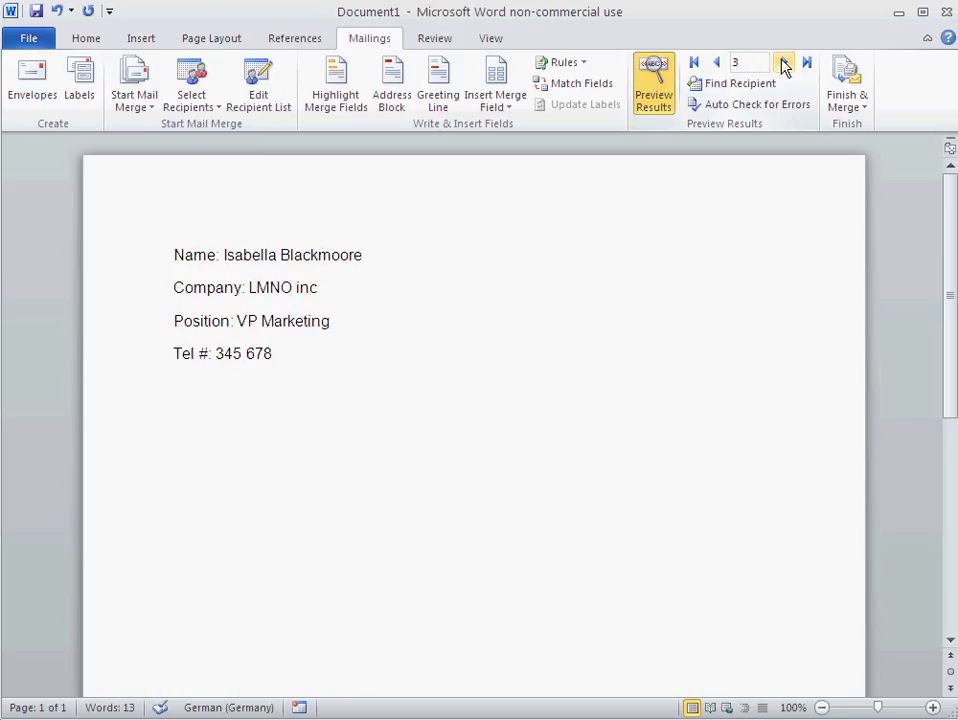
left_click(148, 104)
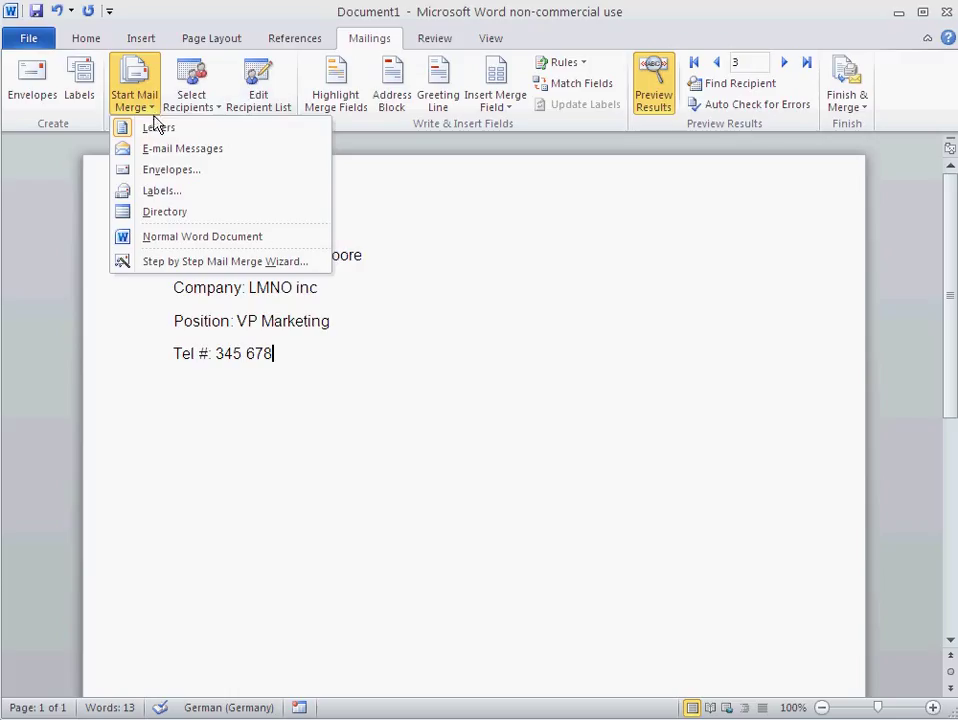
key("Escape")
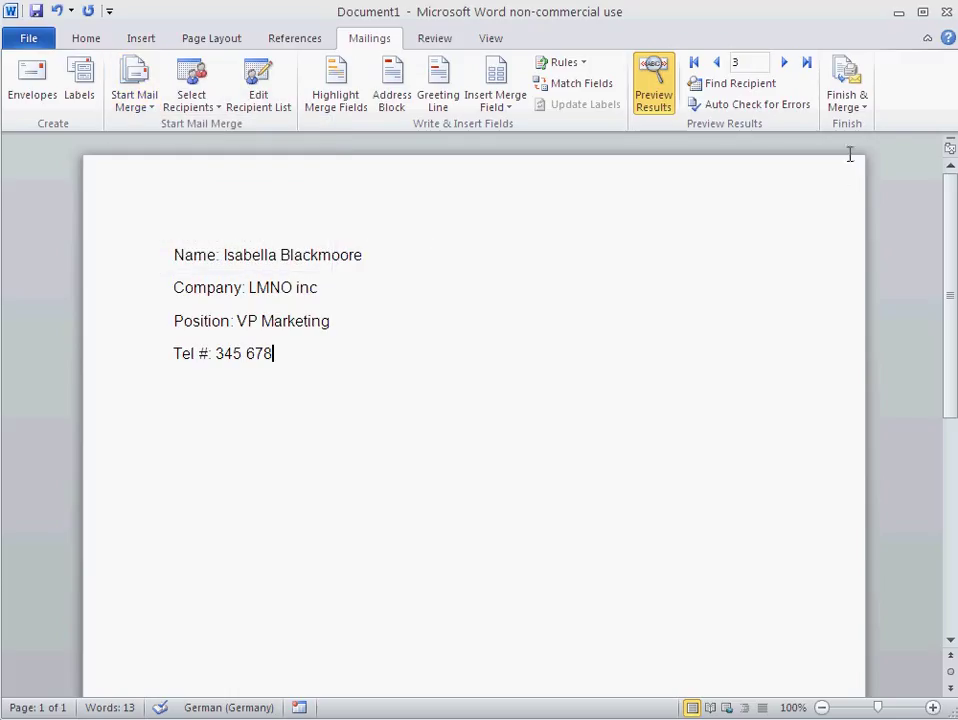
Merge all records into a new Letters1 document of individual letters.
left_click(858, 108)
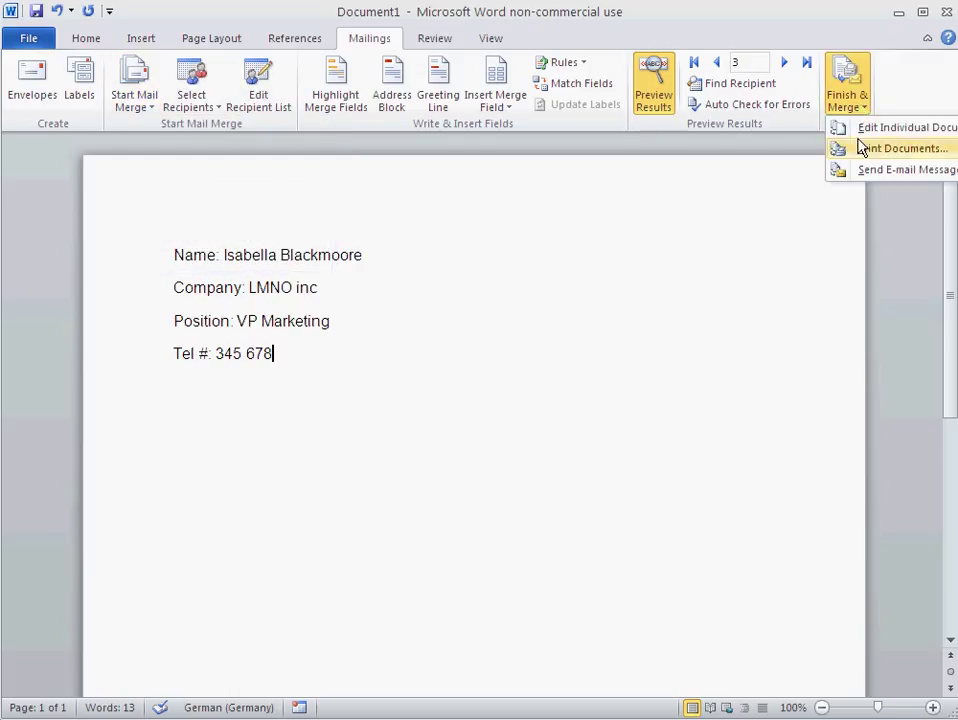
left_click(860, 130)
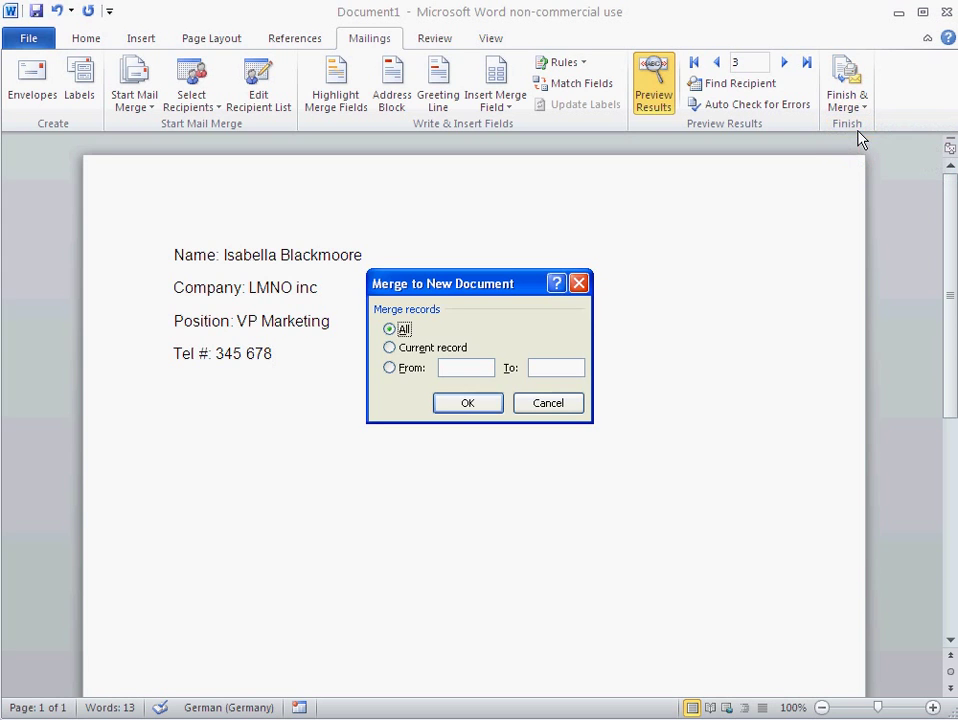
left_click(458, 410)
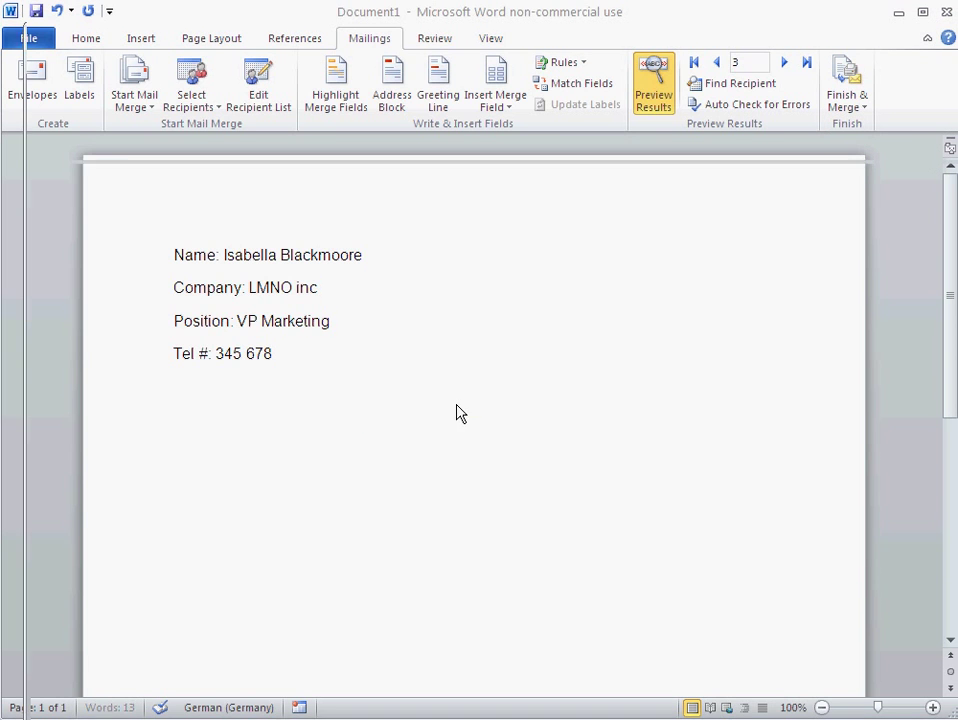
double_click(305, 42)
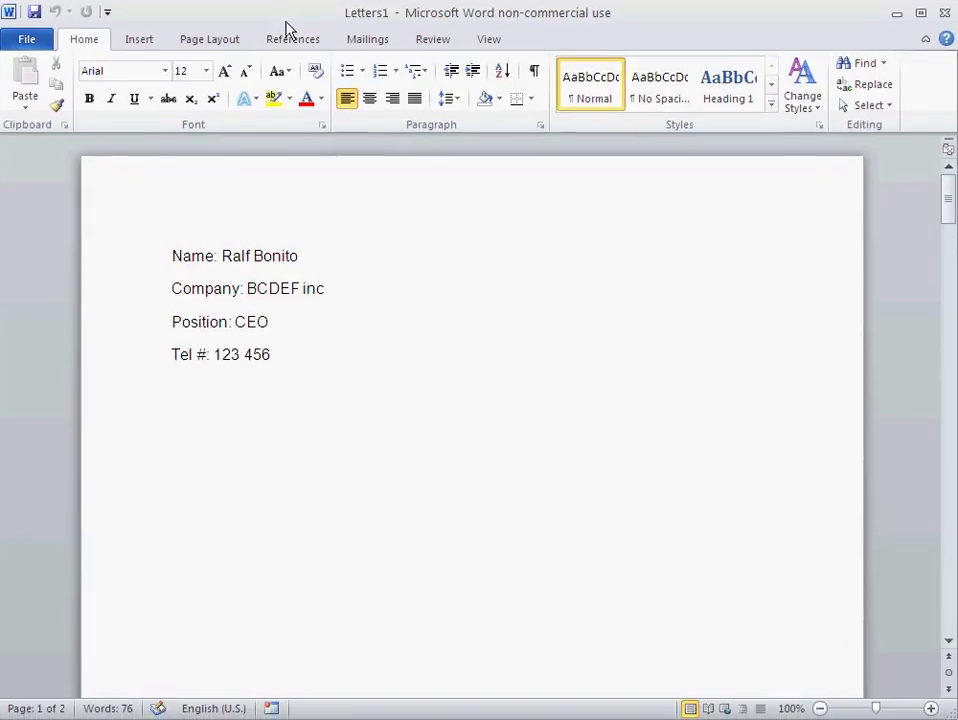
scroll(423, 377, "down", 10)
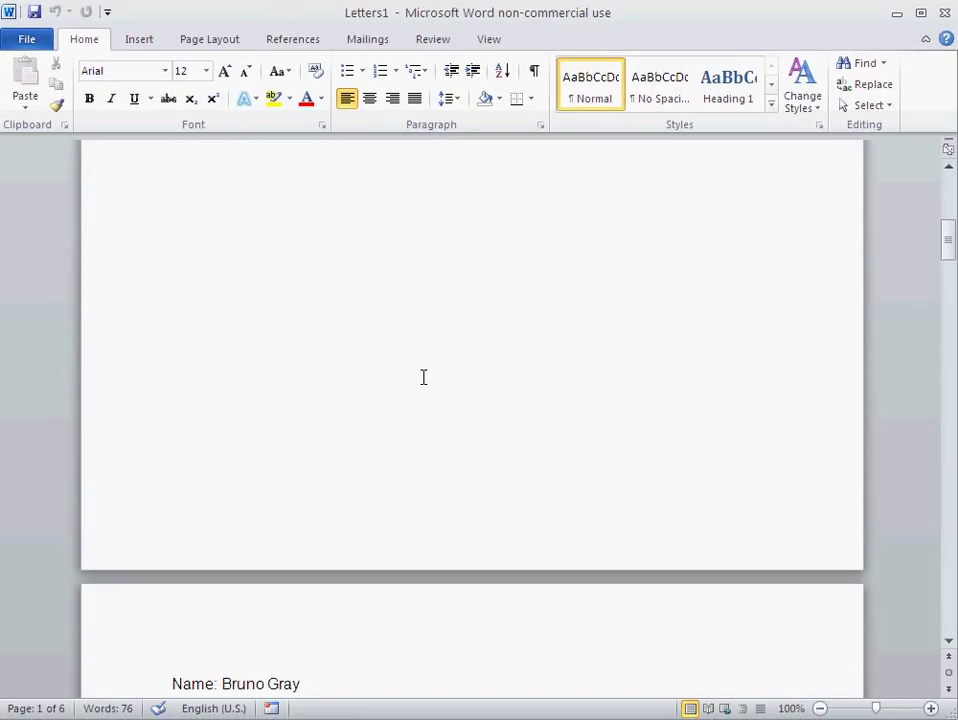
scroll(423, 377, "down", 4)
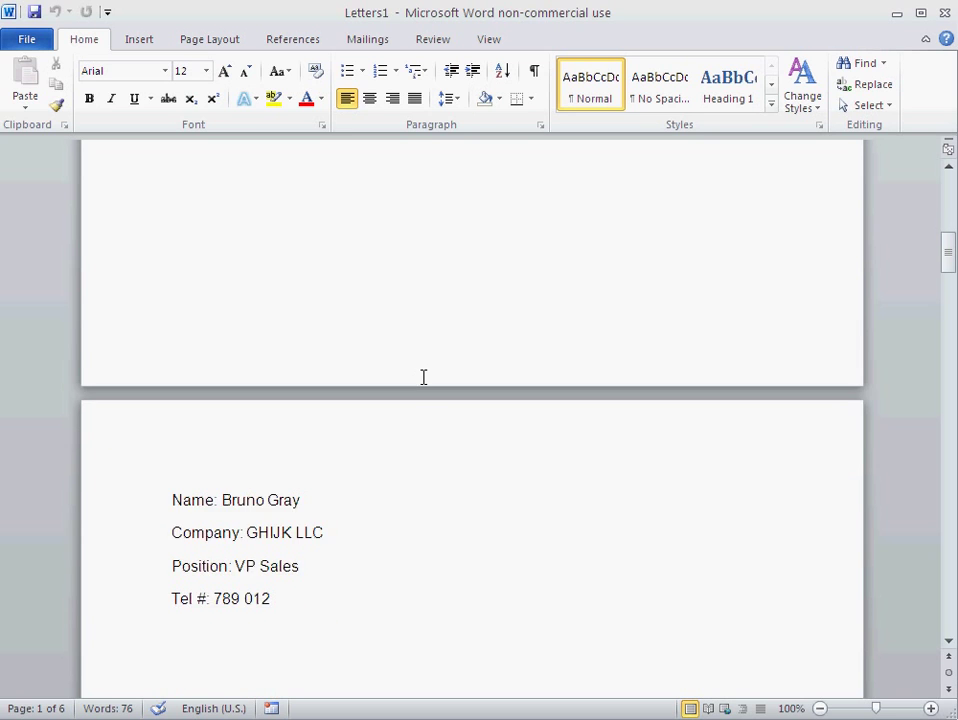
scroll(423, 377, "down", 8)
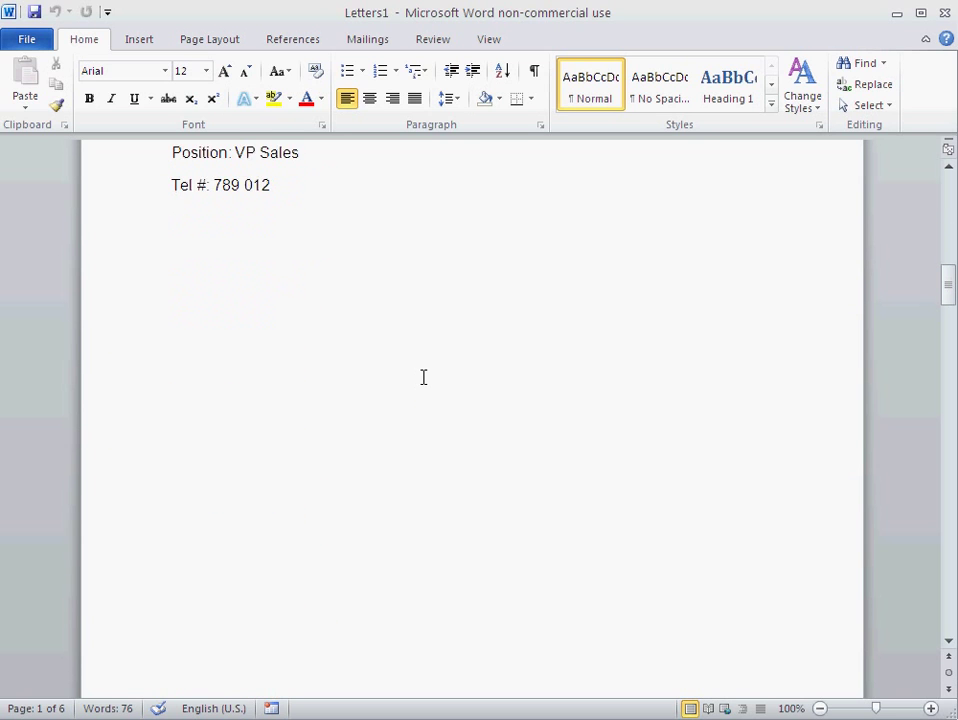
scroll(423, 377, "down", 10)
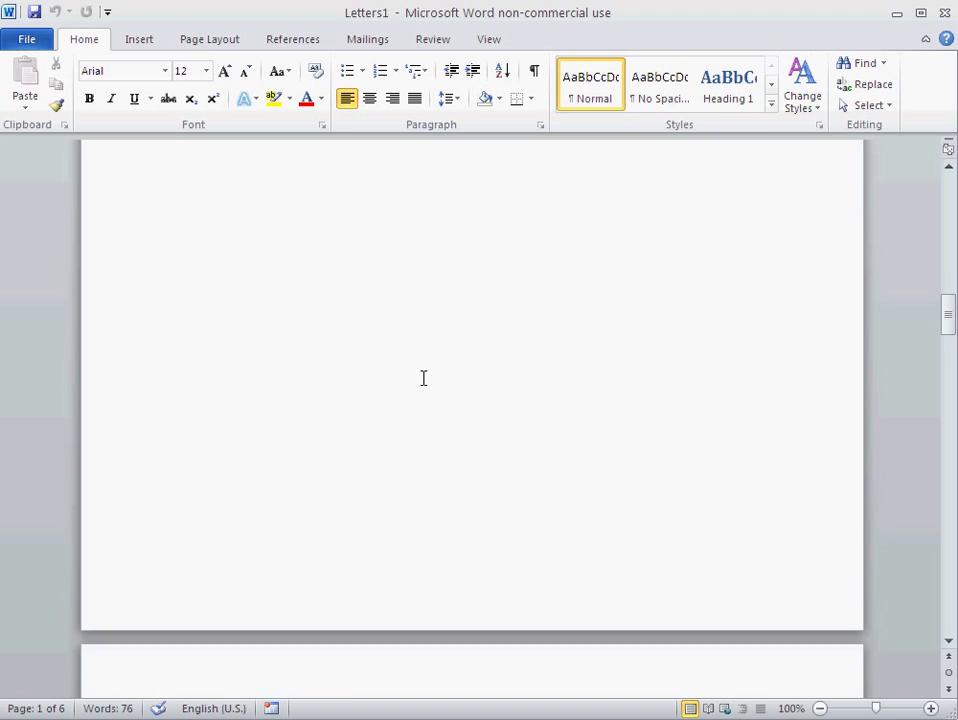
scroll(423, 377, "down", 8)
scroll(423, 378, "down", 4)
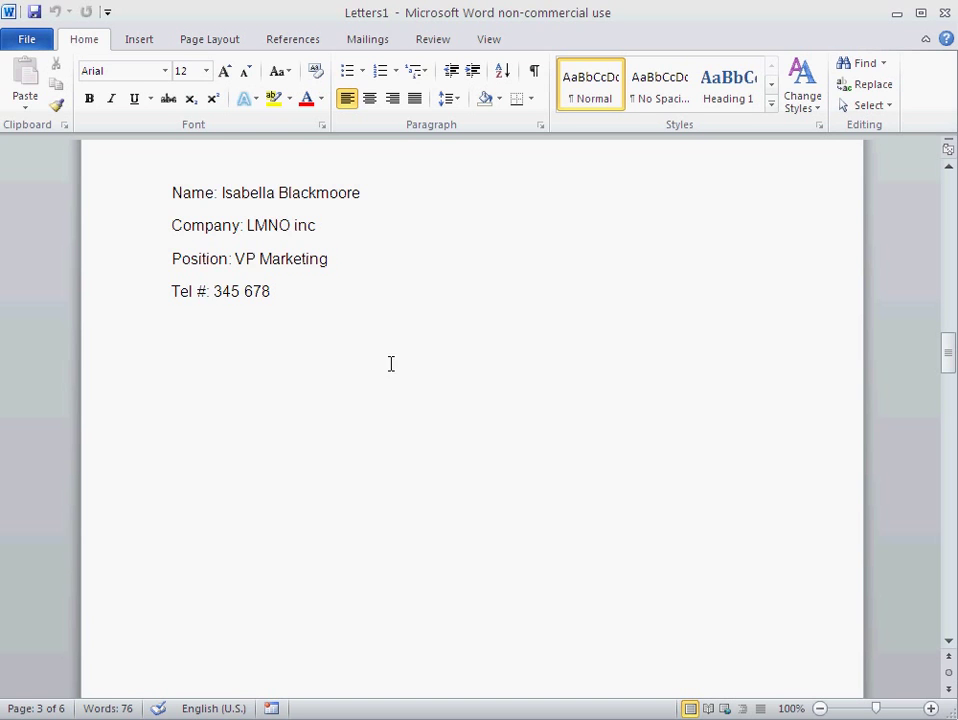
Check the first contact's row in Excel, then close Letters1 unsaved and return to Document1.
key("alt+Tab")
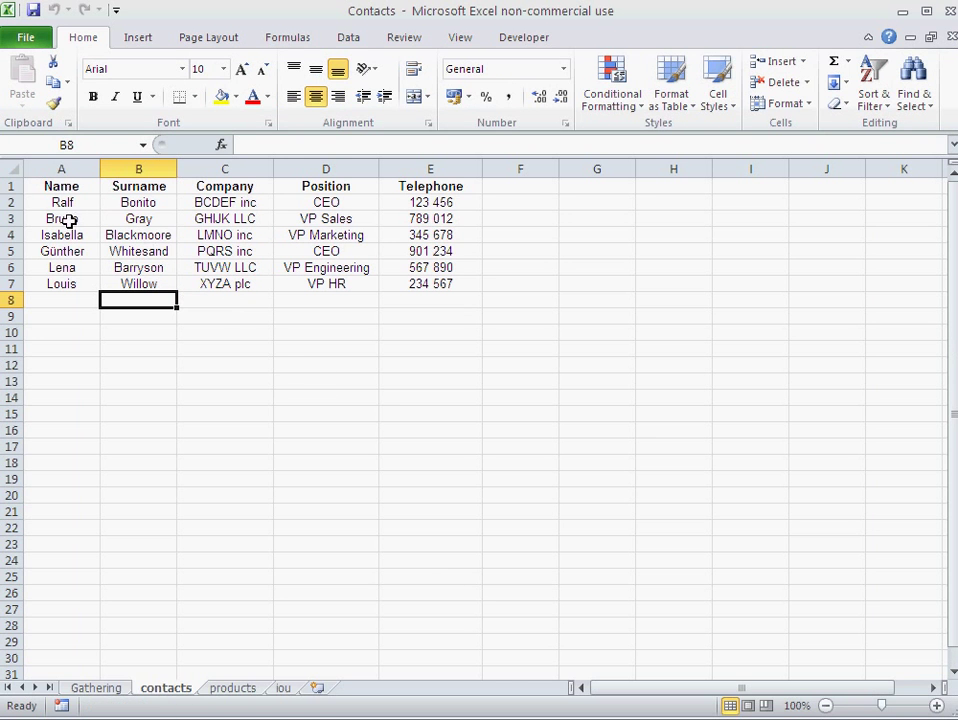
left_click(9, 202)
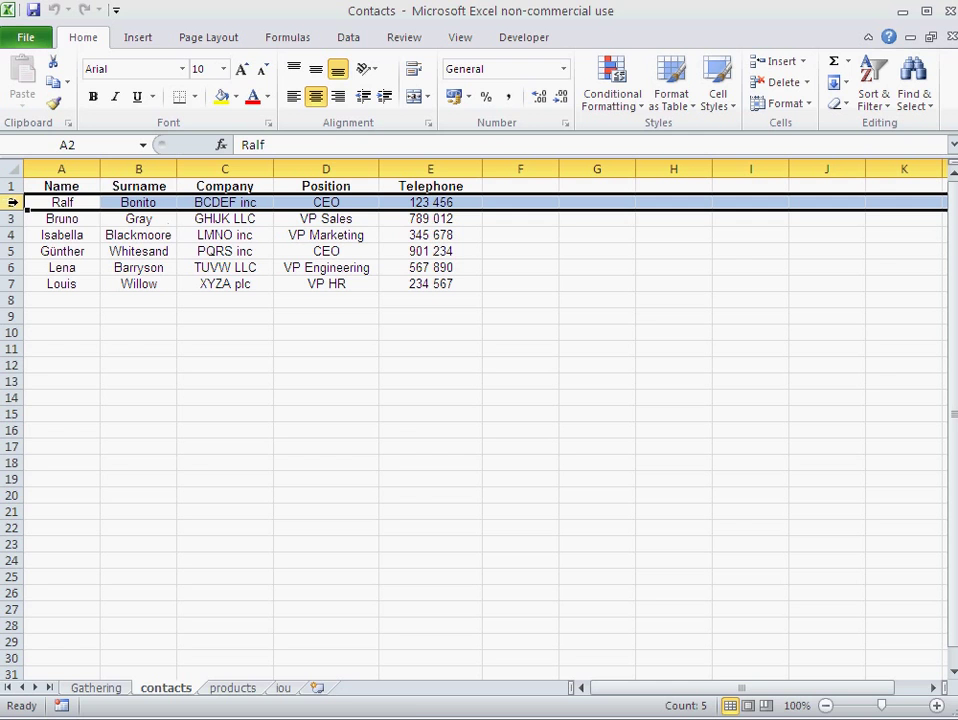
key("alt+Tab")
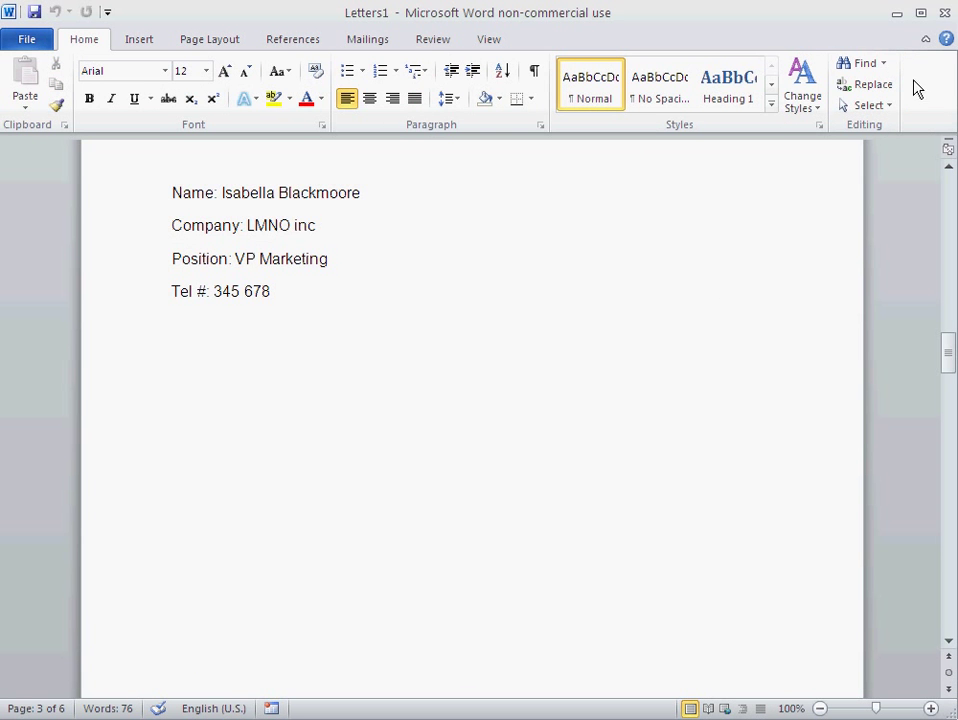
left_click(944, 14)
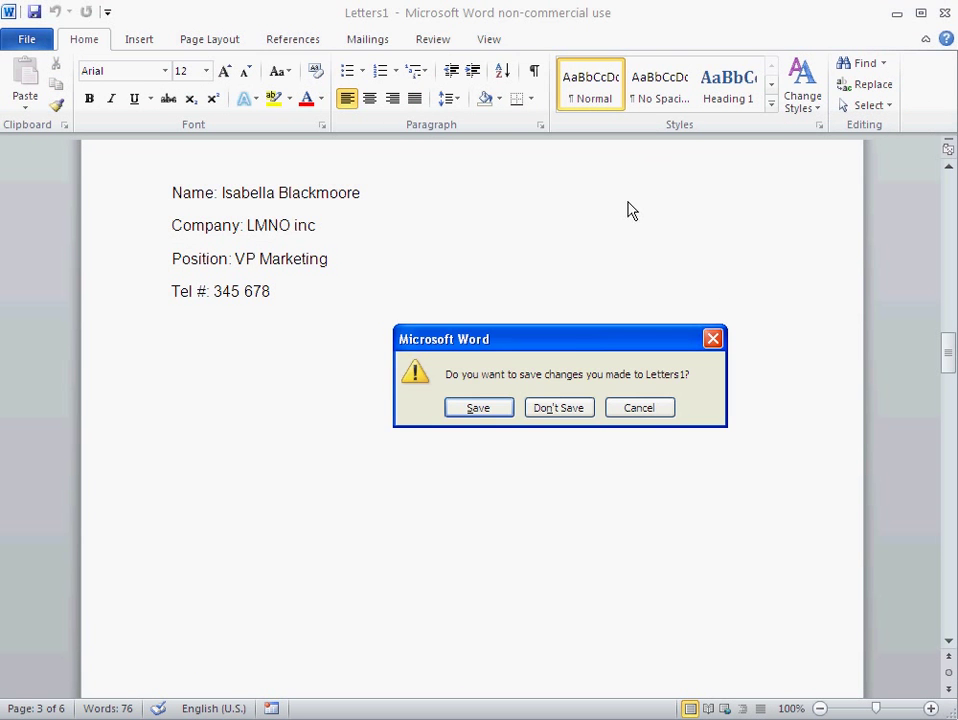
left_click(558, 408)
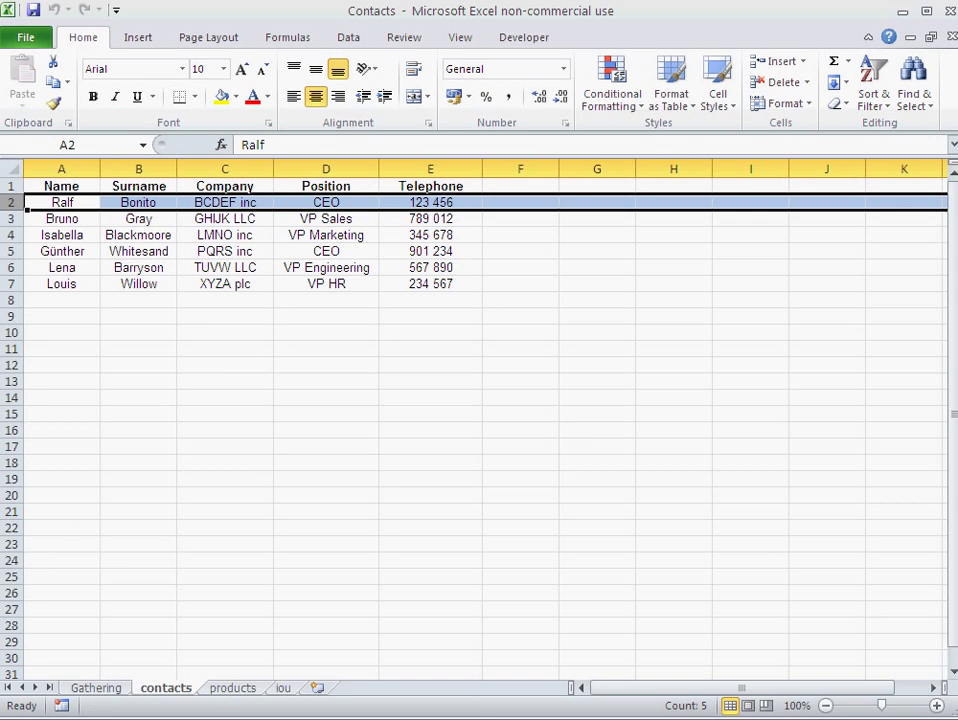
key("alt+Tab")
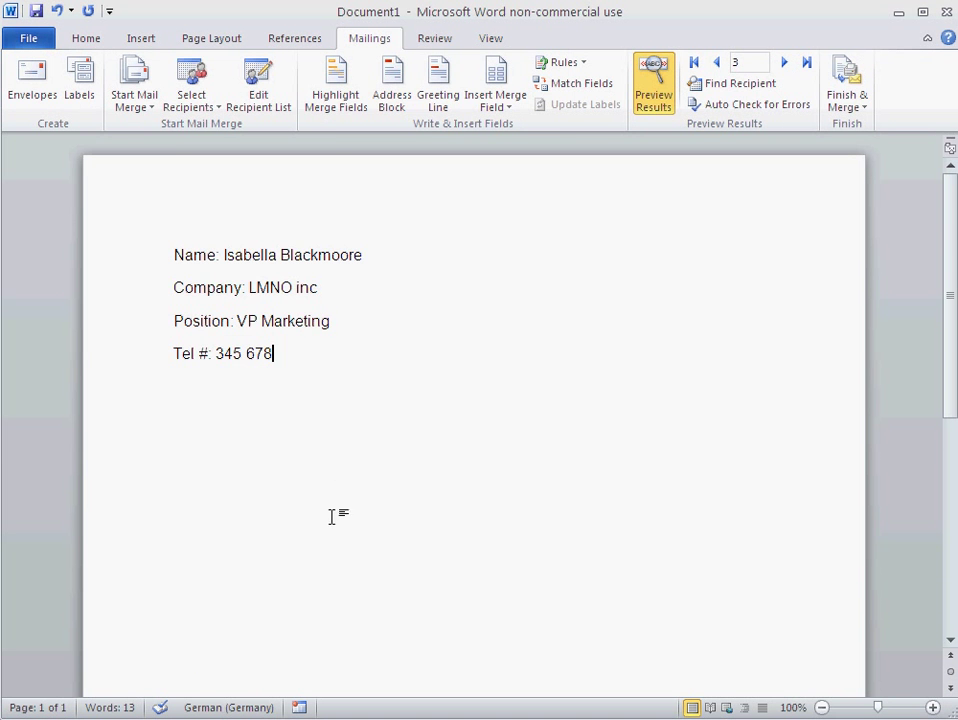
Switch Document1's mail merge type from Letters to Directory and confirm the change.
left_click(150, 106)
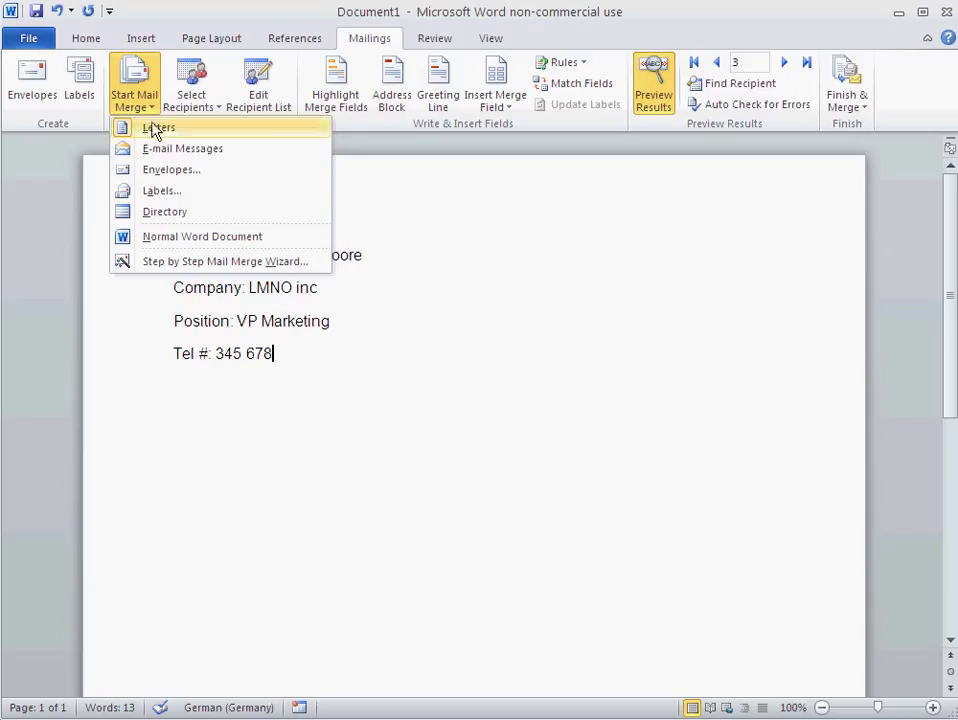
left_click(155, 214)
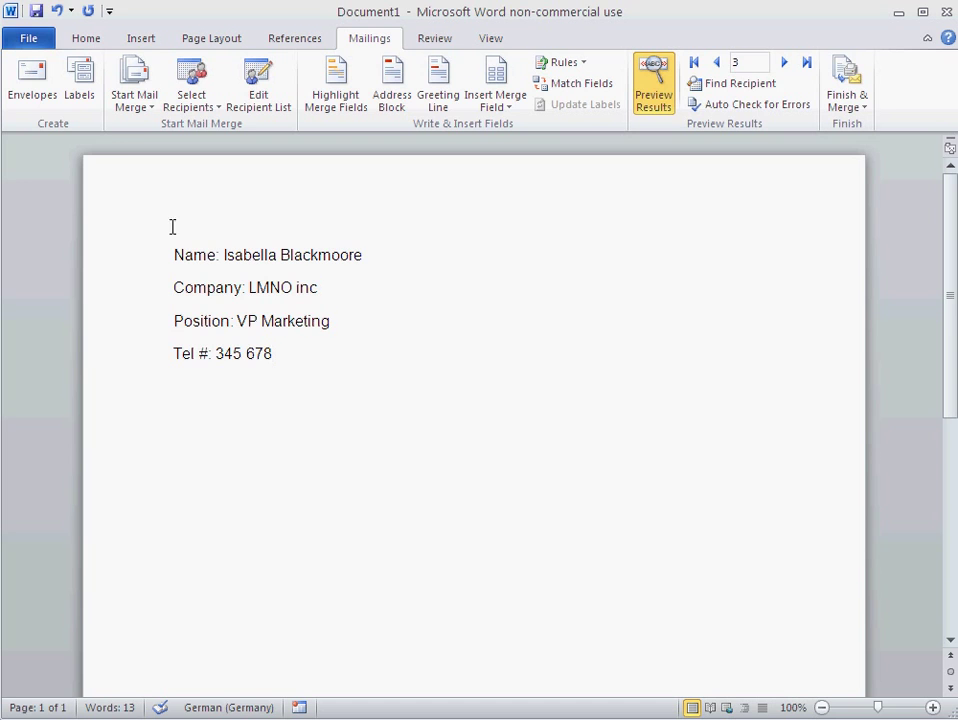
left_click(136, 100)
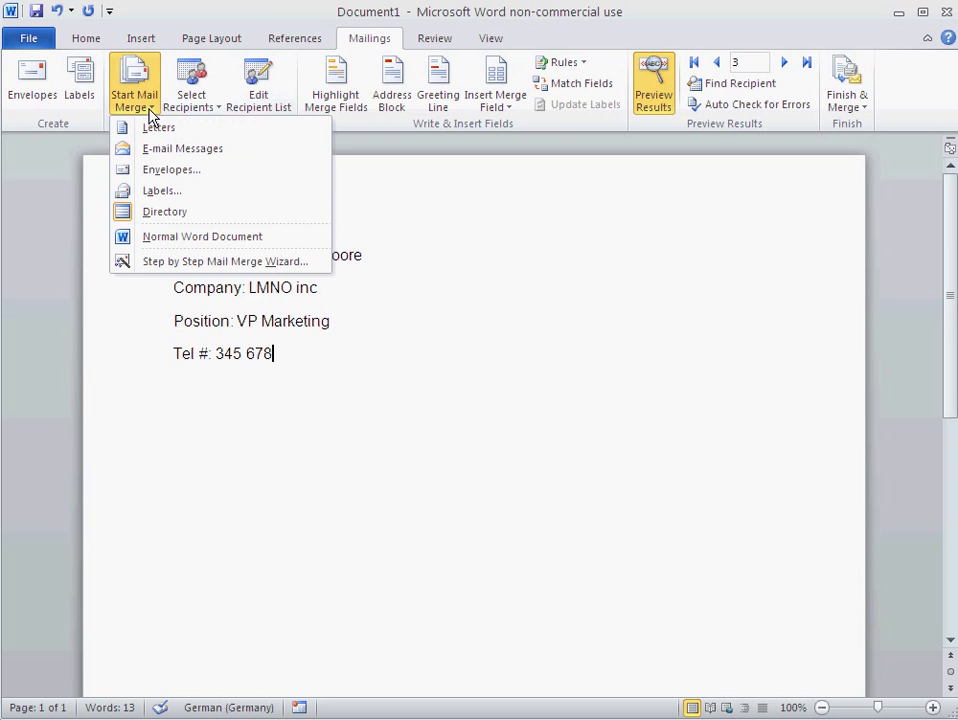
left_click(287, 372)
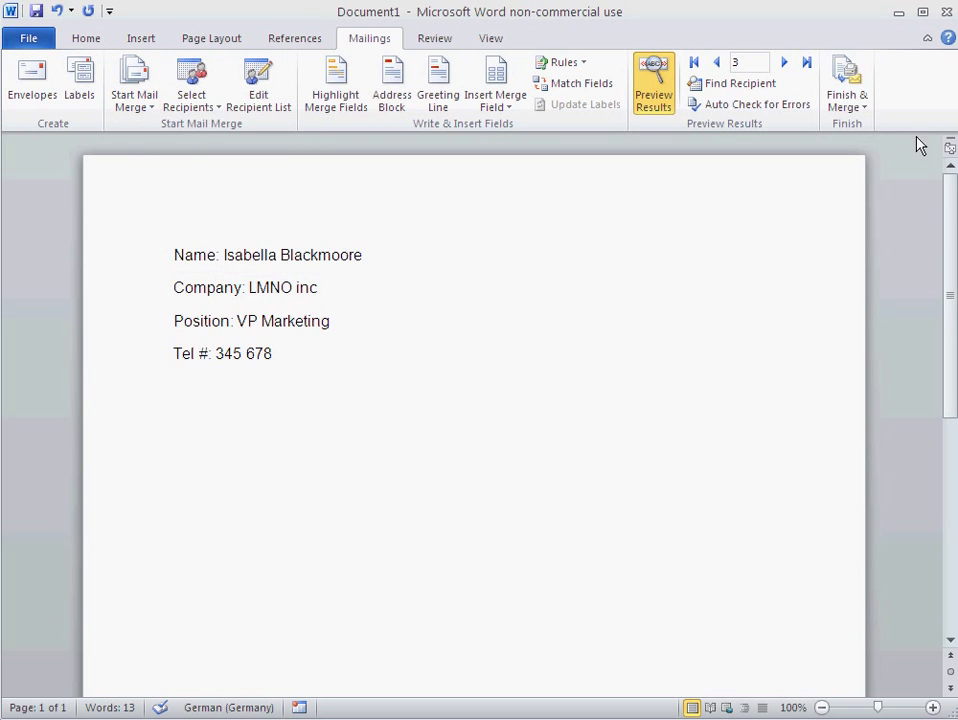
left_click(849, 110)
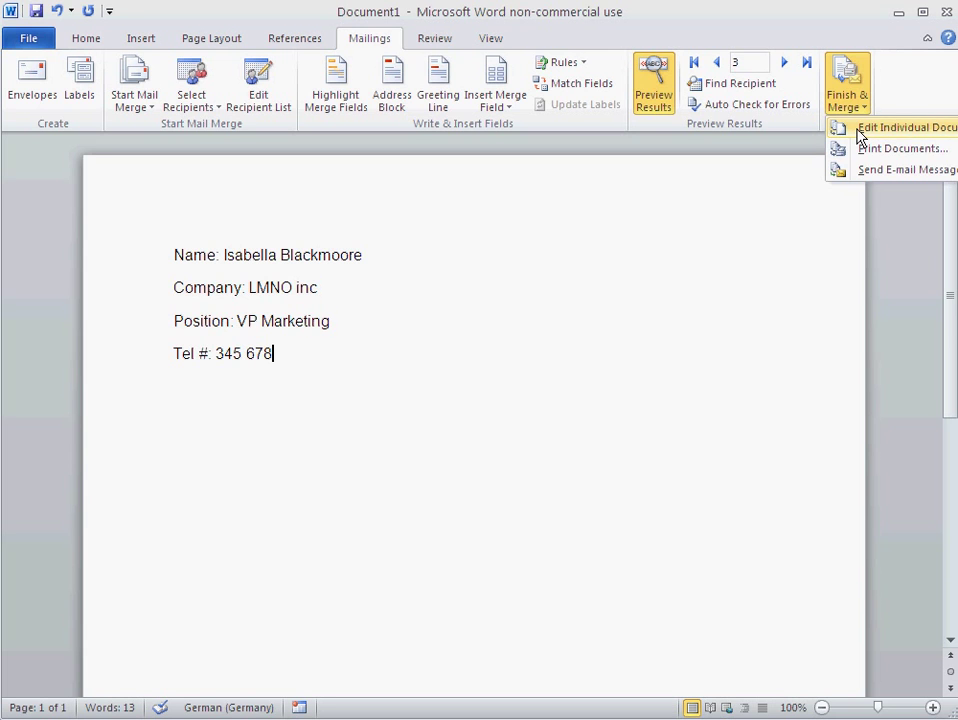
Merge all contacts into Directory2 and check where the first and second records end.
left_click(862, 130)
left_click(463, 404)
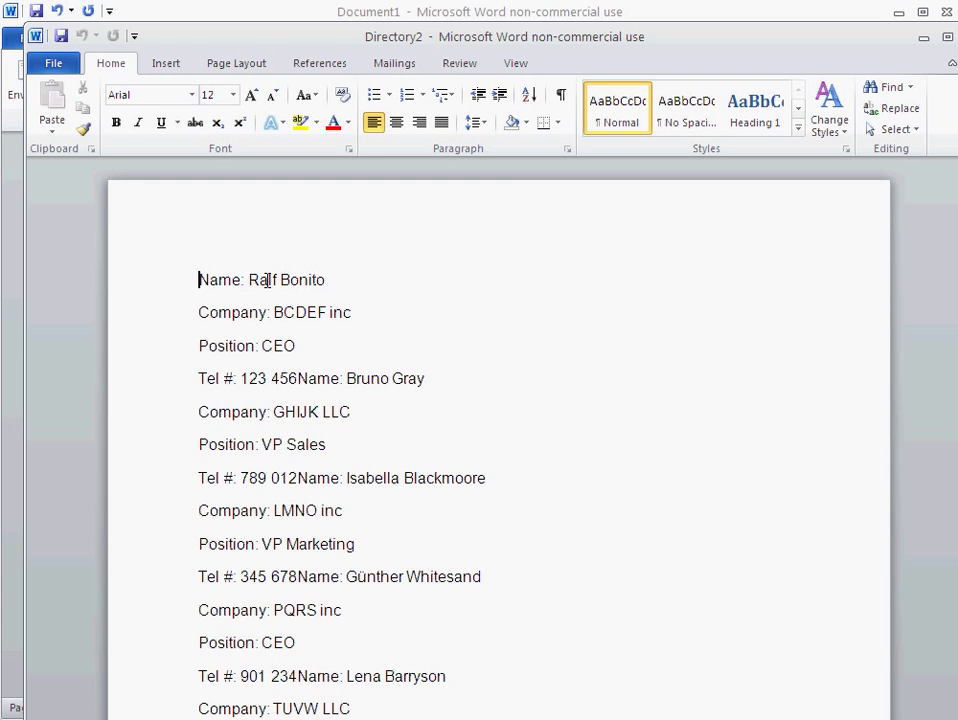
left_click(296, 378)
left_click(296, 478)
Discard Directory2, show formatting marks, and add blank paragraphs after the Tel #: line.
key("ctrl+w")
left_click(550, 406)
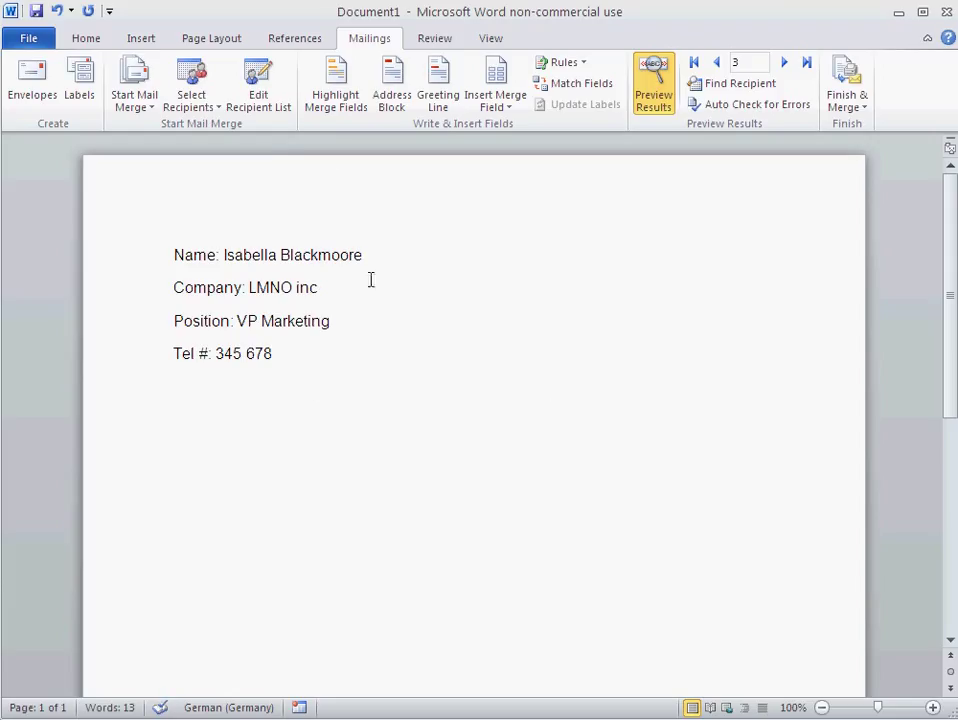
left_click(86, 38)
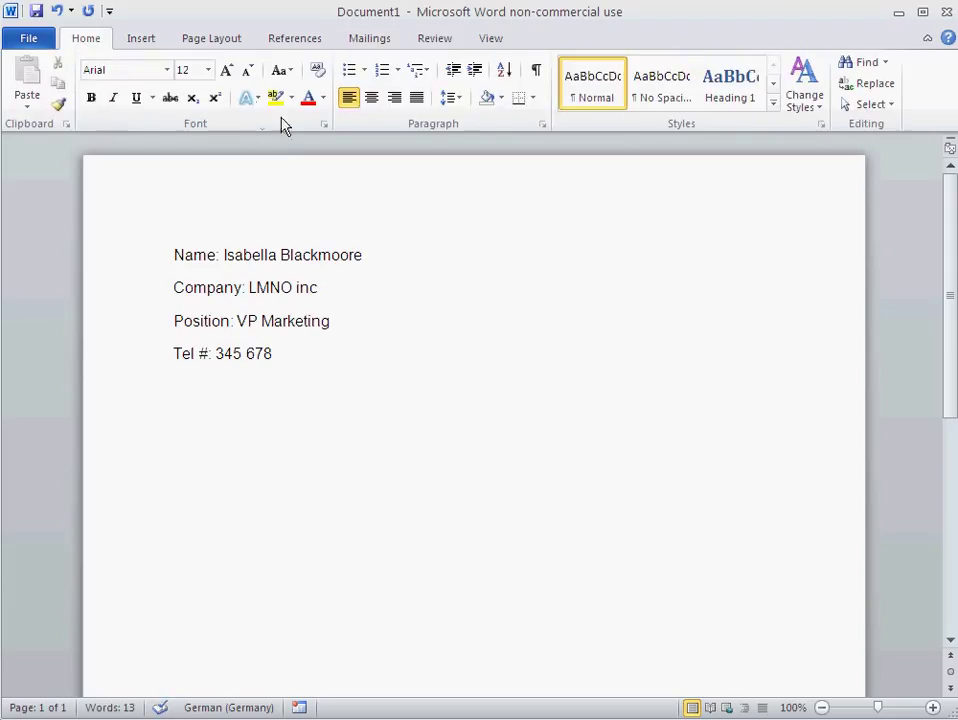
left_click(536, 72)
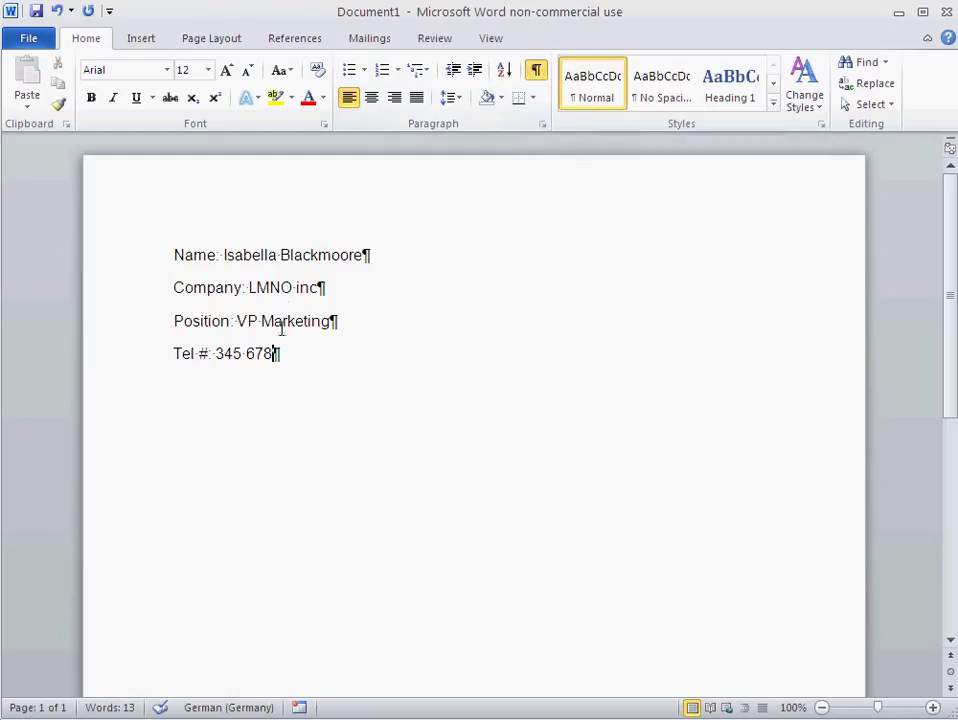
key("Return")
key("Return")
Merge all contacts into a new Directory3 document as individual editable records.
left_click(355, 45)
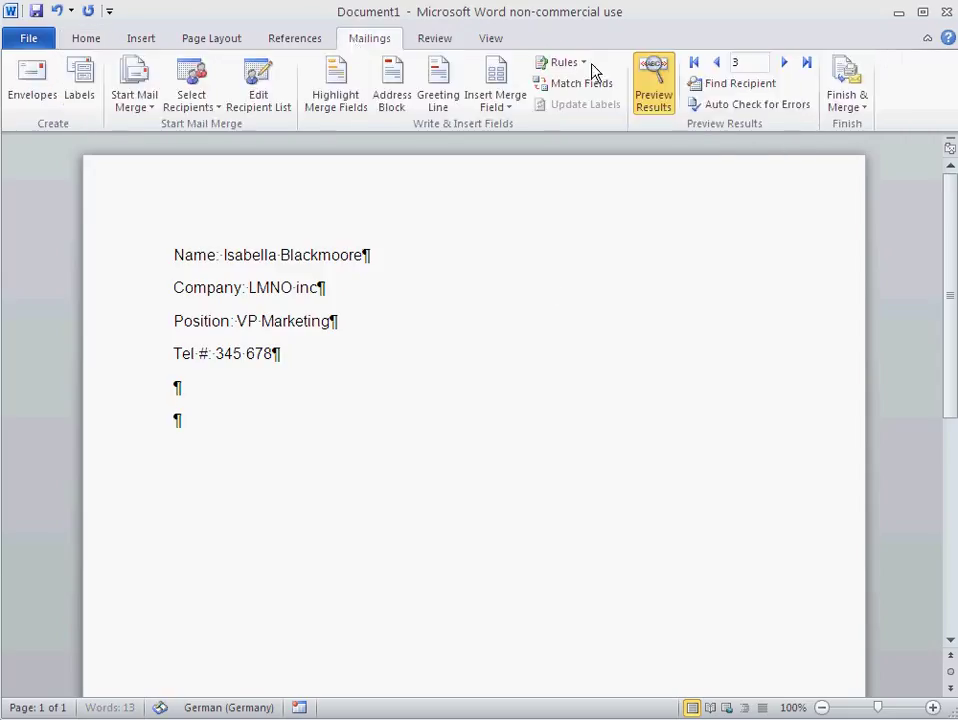
left_click(860, 108)
left_click(866, 136)
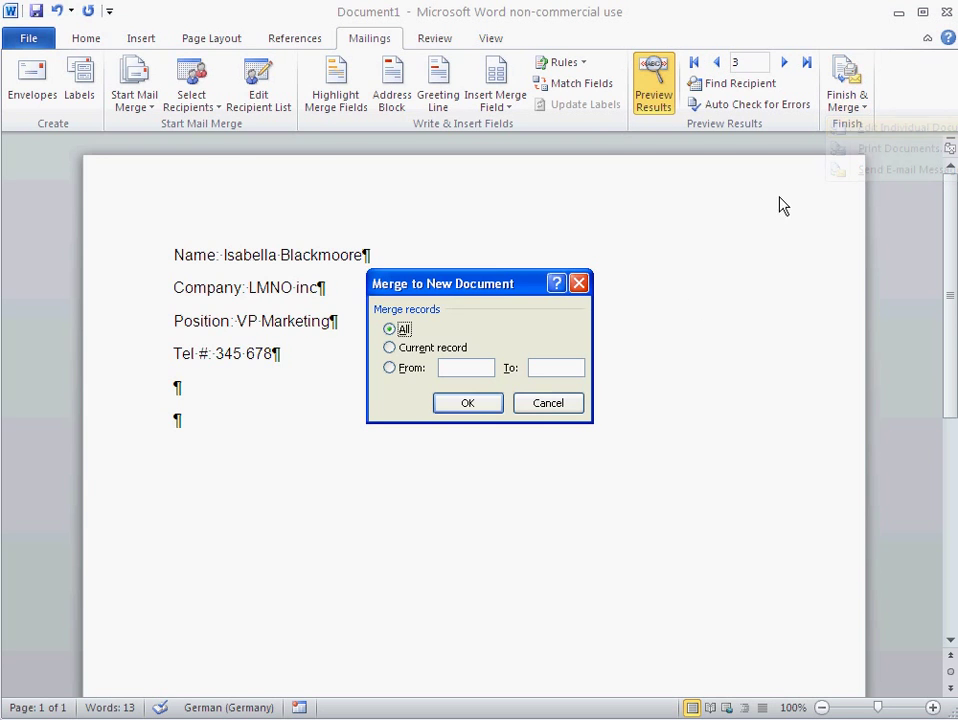
left_click(483, 408)
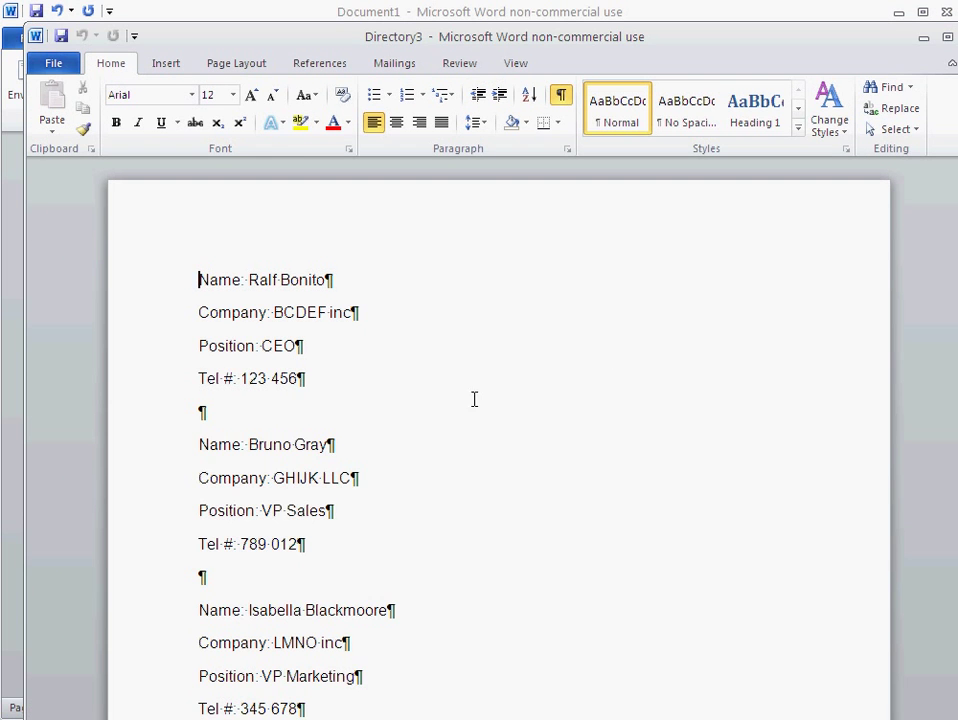
Scroll through Directory3, selecting records to check the blank line between each contact.
scroll(434, 369, "down", 1)
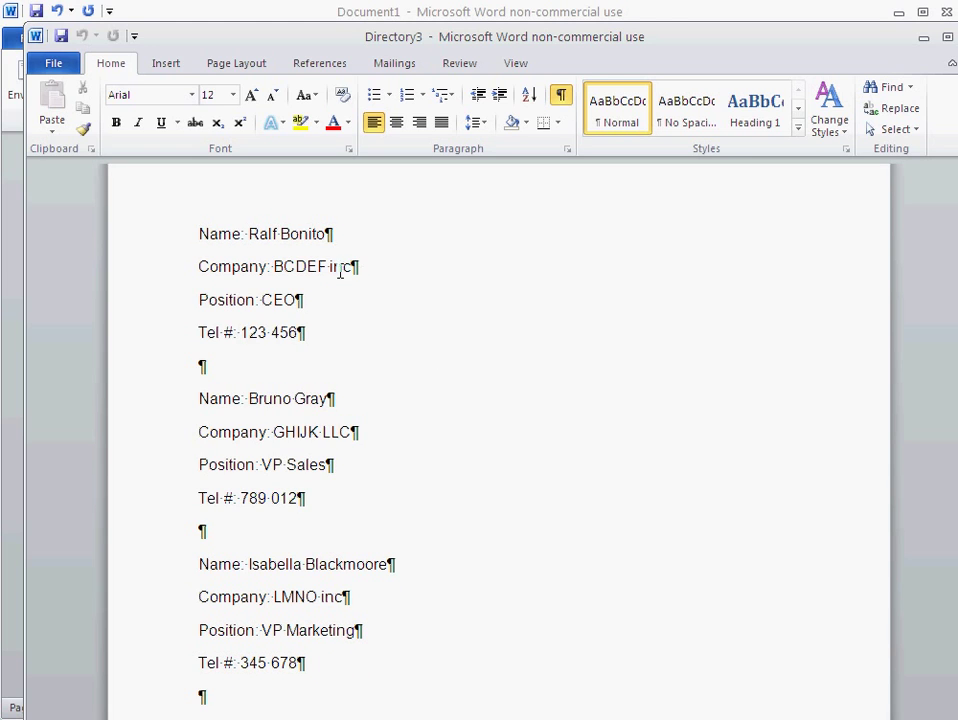
left_click_drag(306, 330, 197, 242)
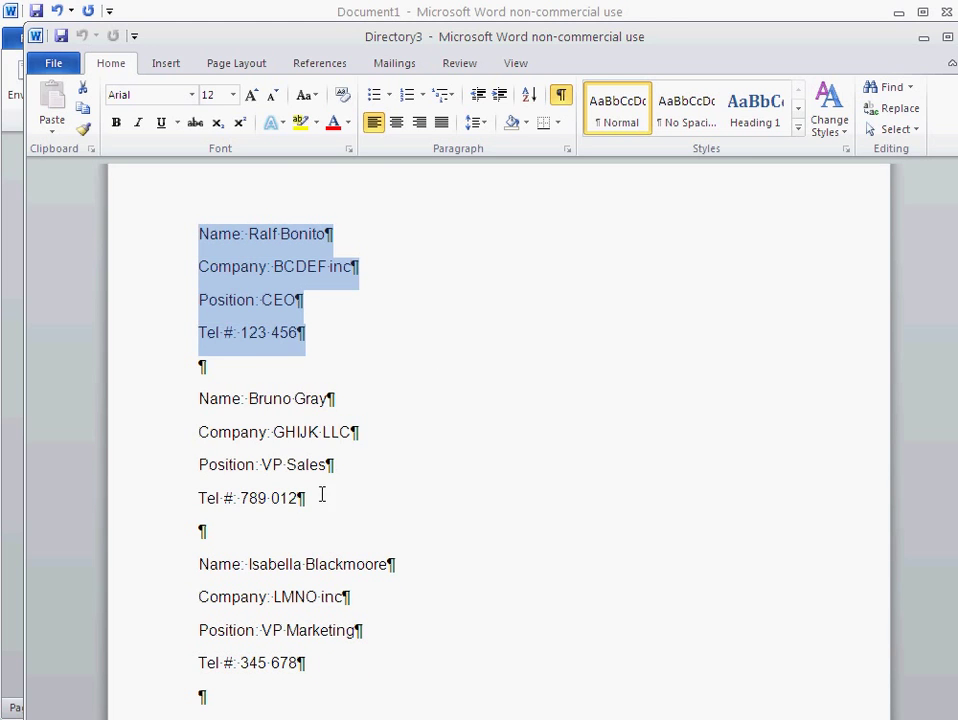
left_click_drag(321, 496, 188, 402)
scroll(440, 528, "down", 1)
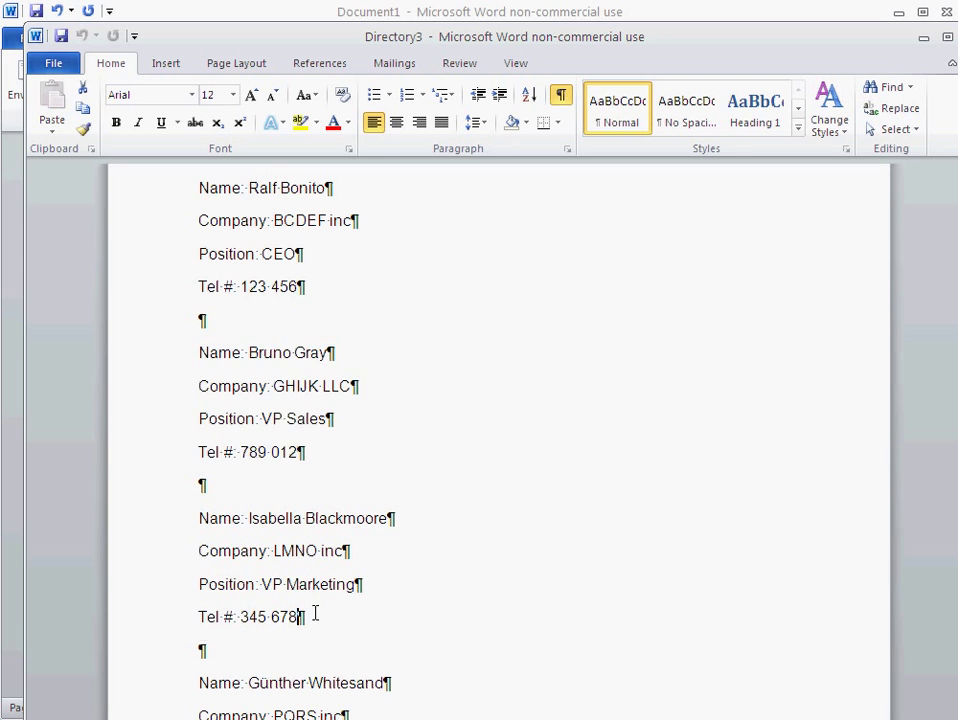
left_click_drag(314, 614, 192, 530)
scroll(452, 541, "down", 10)
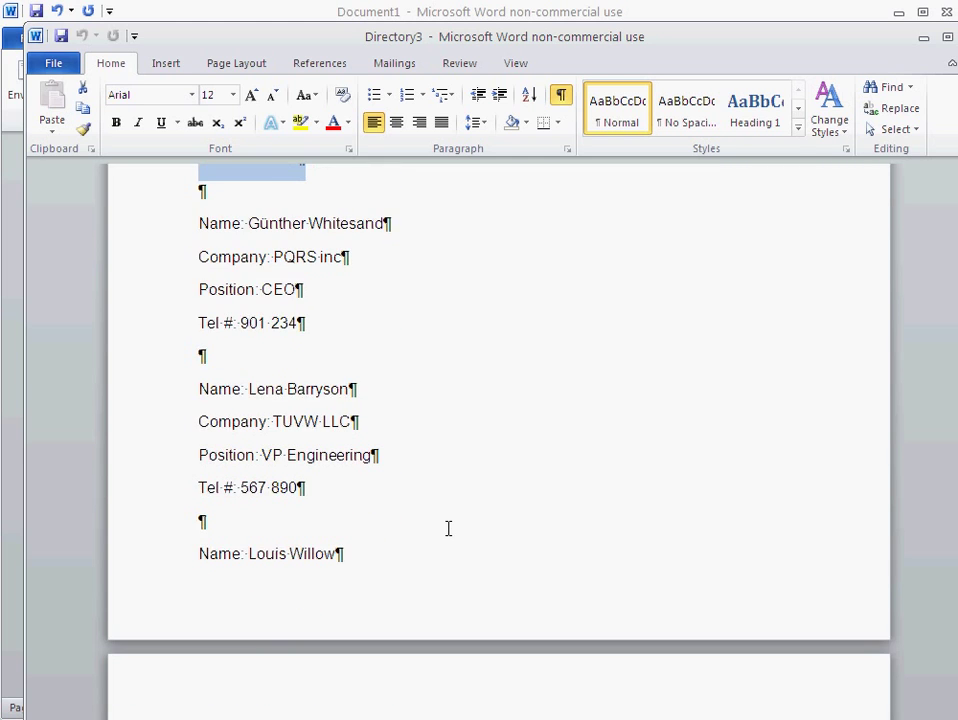
scroll(448, 528, "down", 1)
scroll(448, 528, "down", 2)
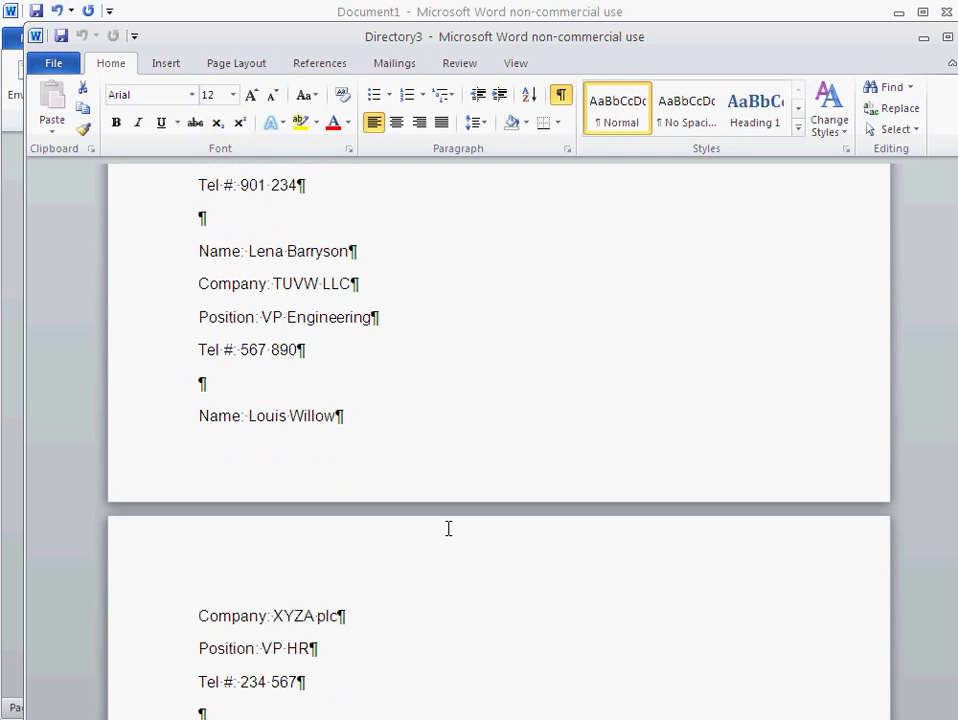
scroll(448, 528, "up", 15)
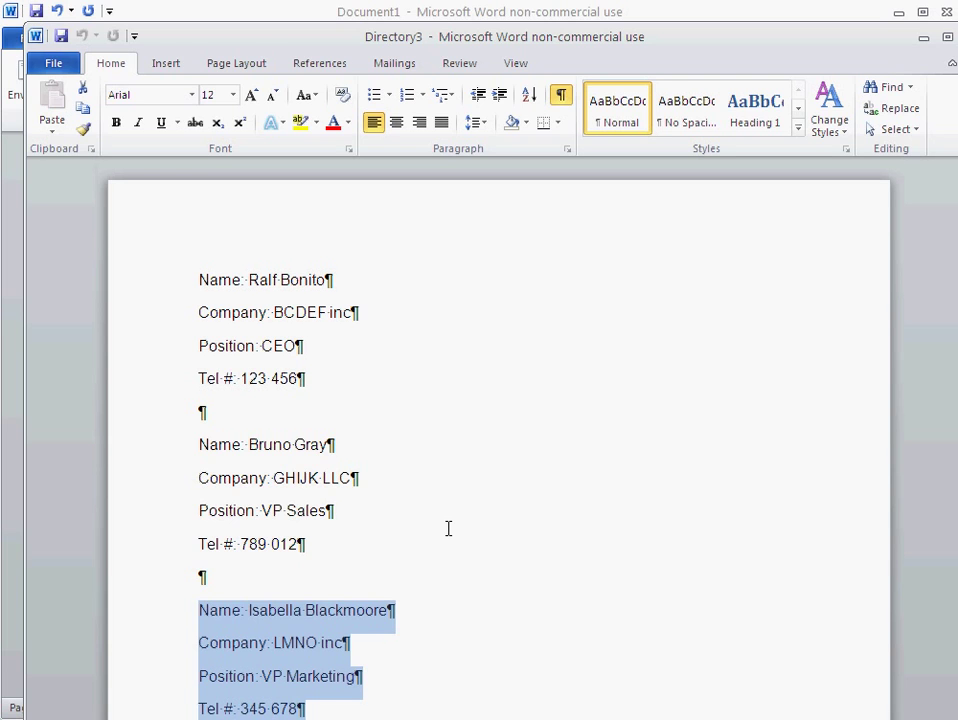
left_click_drag(318, 382, 175, 300)
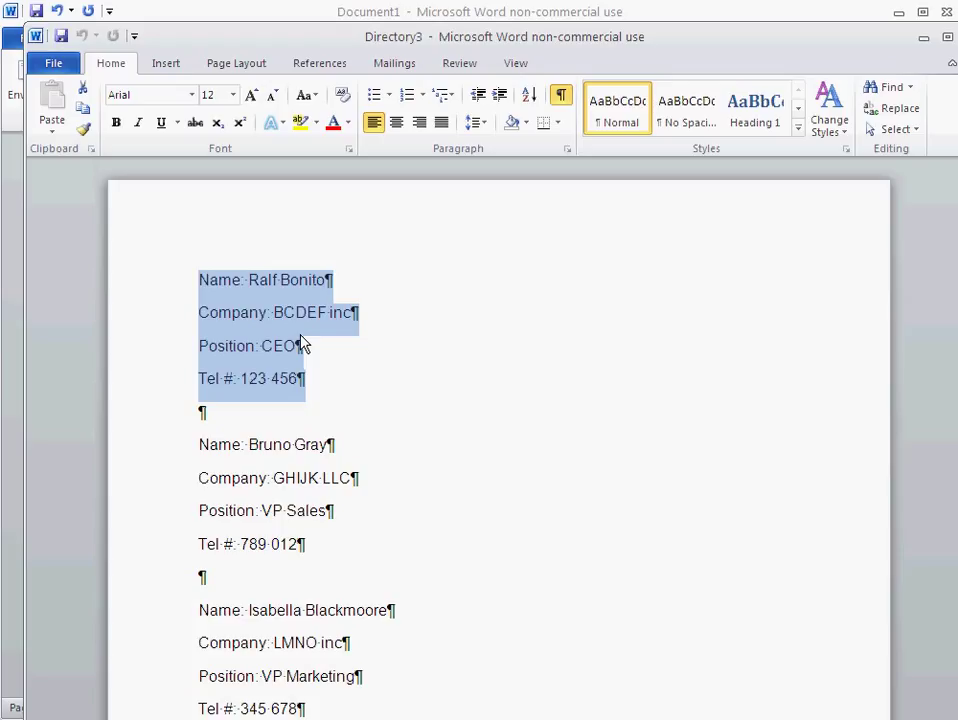
Close the maximized Directory3 without saving and show the mail merge document types again.
double_click(900, 36)
left_click(939, 27)
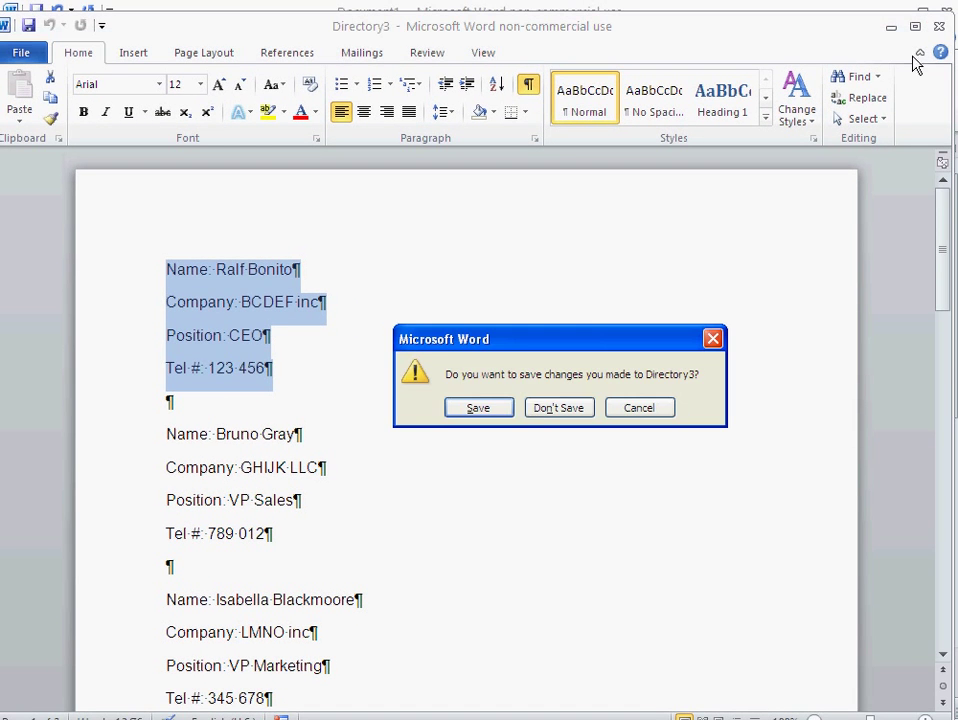
left_click(554, 409)
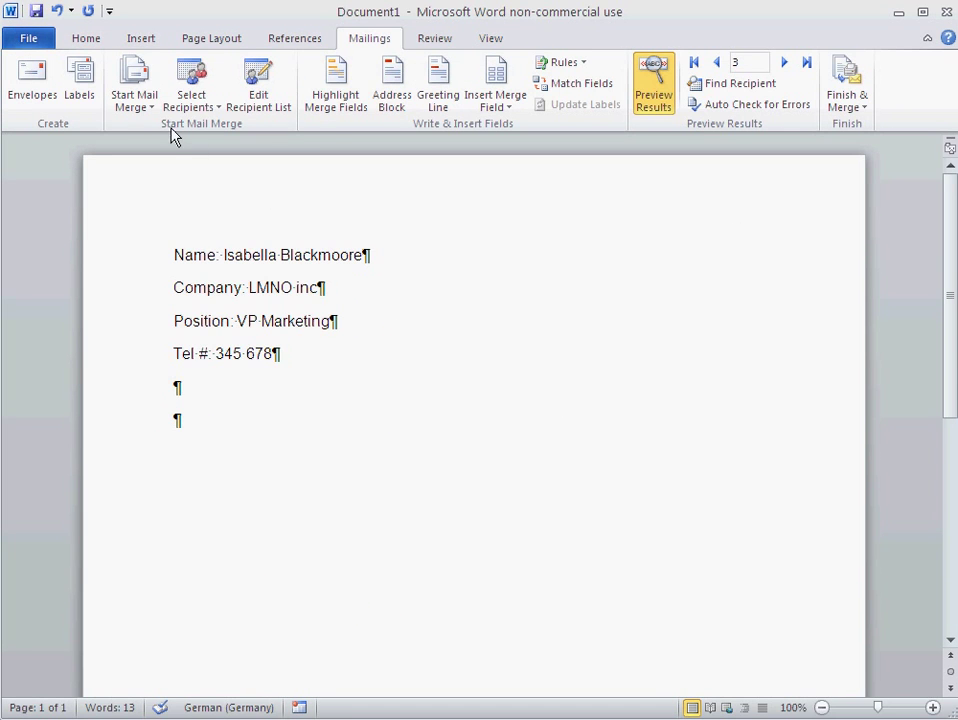
left_click(140, 105)
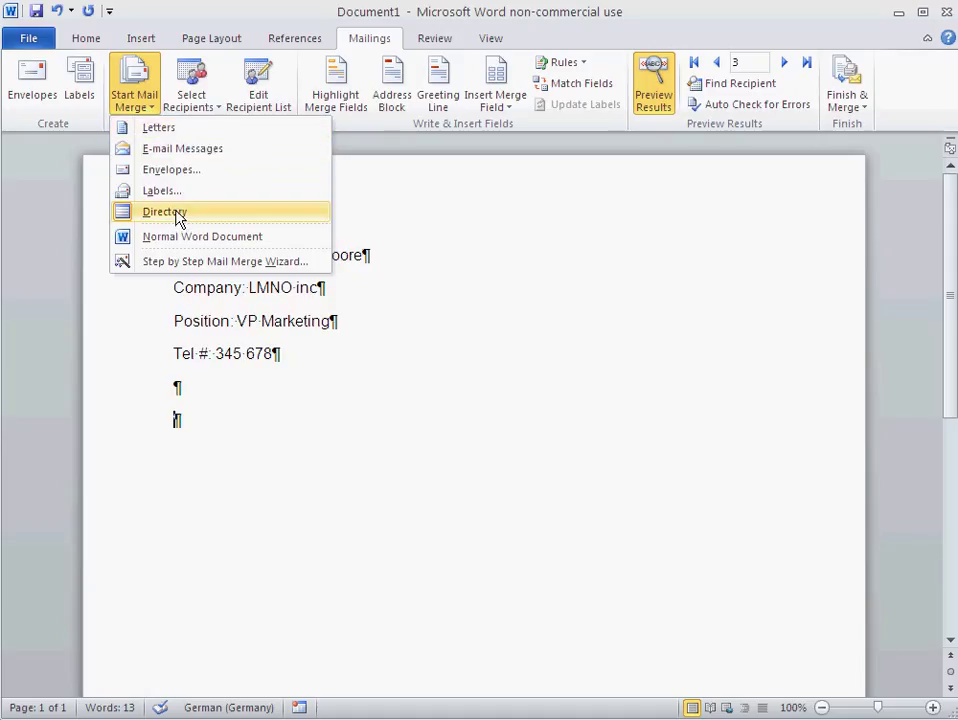